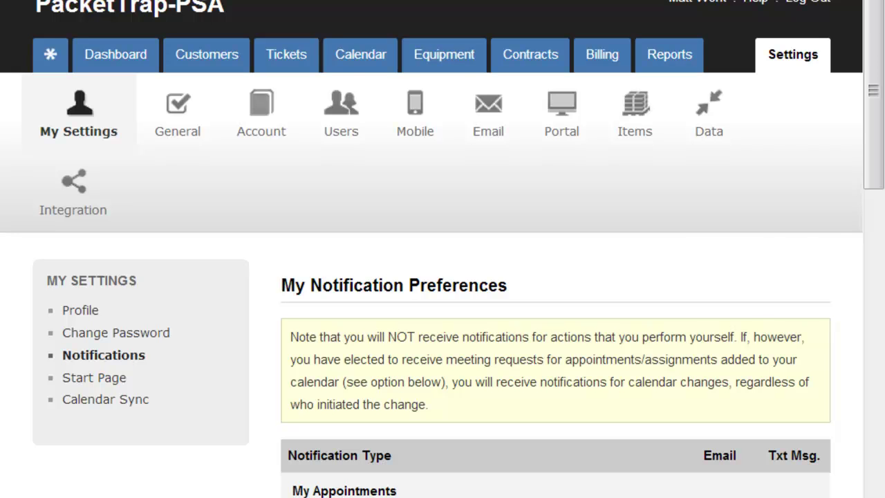
# Step: Review the email and text-message options in My Notification Preferences for appointments, assigned tickets and related tickets
pyautogui.scroll(-6, 443, 249)
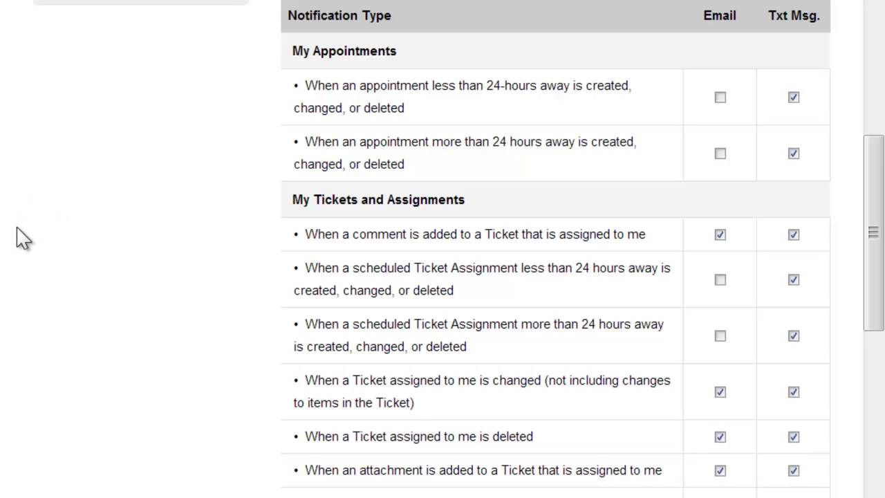
pyautogui.scroll(-3, 21, 239)
pyautogui.scroll(-2, 21, 239)
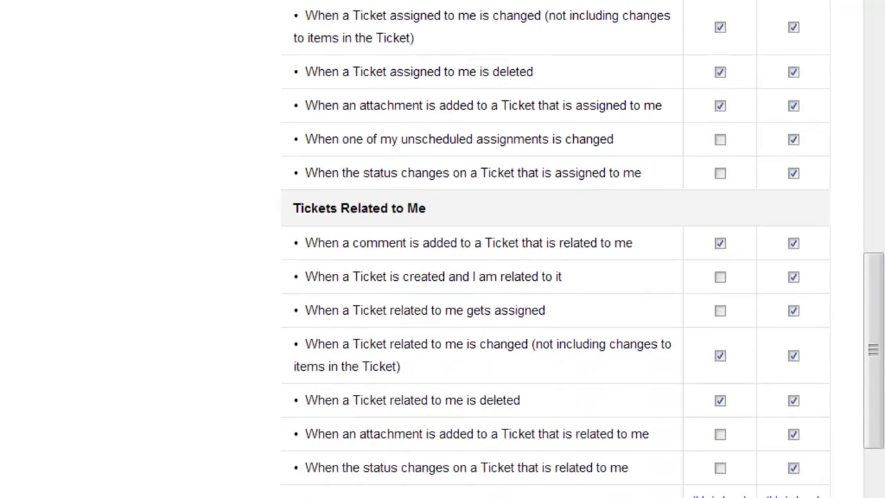
pyautogui.scroll(4, 26, 251)
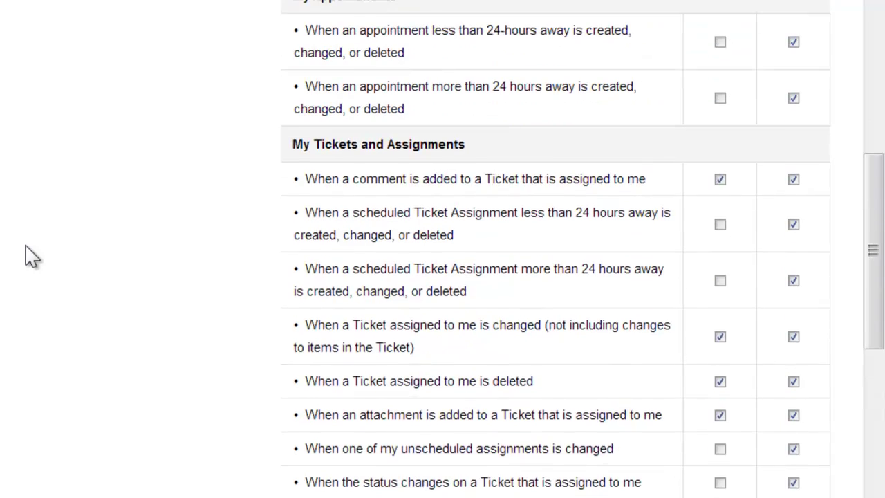
pyautogui.scroll(1, 32, 257)
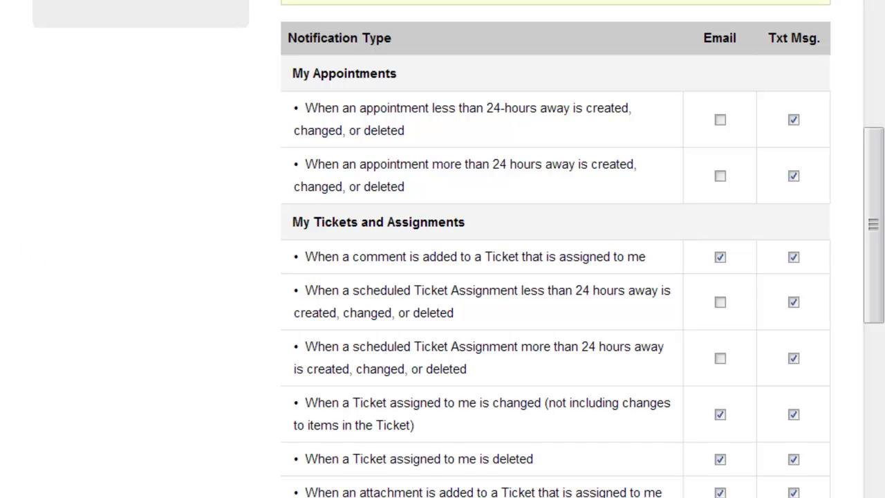
pyautogui.scroll(-1, 58, 262)
pyautogui.scroll(-1, 58, 269)
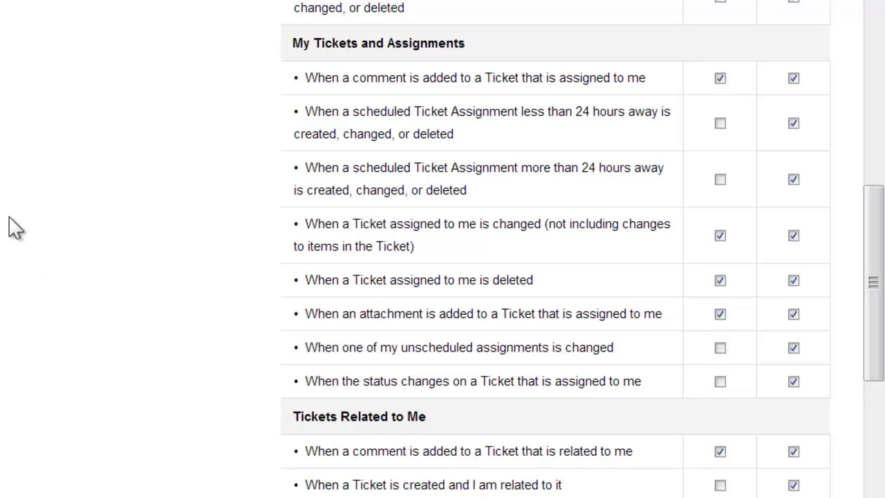
pyautogui.scroll(-1, 15, 228)
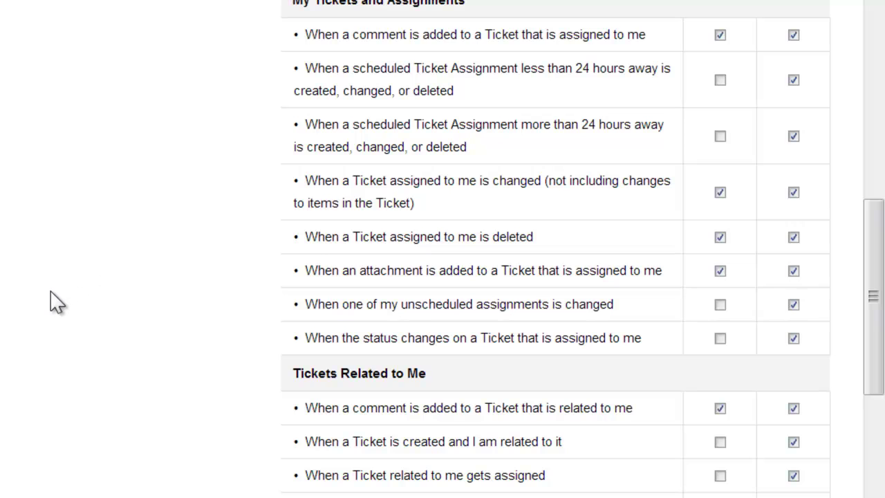
pyautogui.scroll(-3, 57, 302)
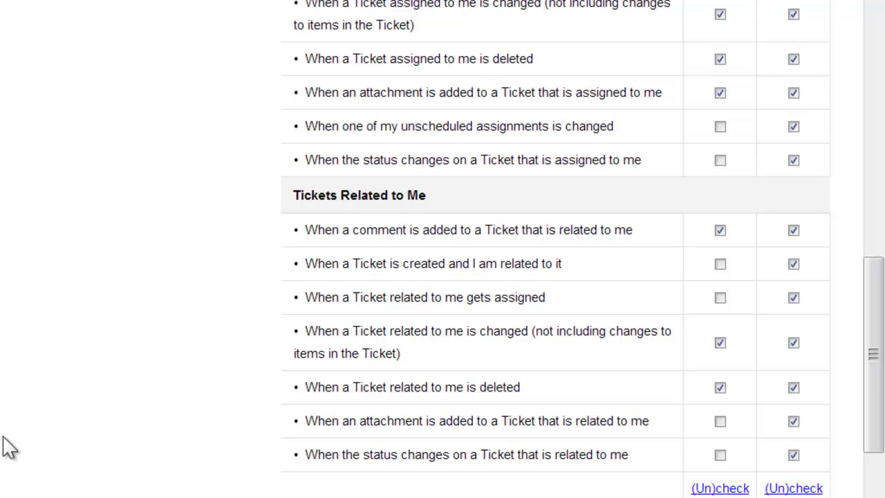
pyautogui.scroll(5, 10, 444)
pyautogui.scroll(5, 9, 444)
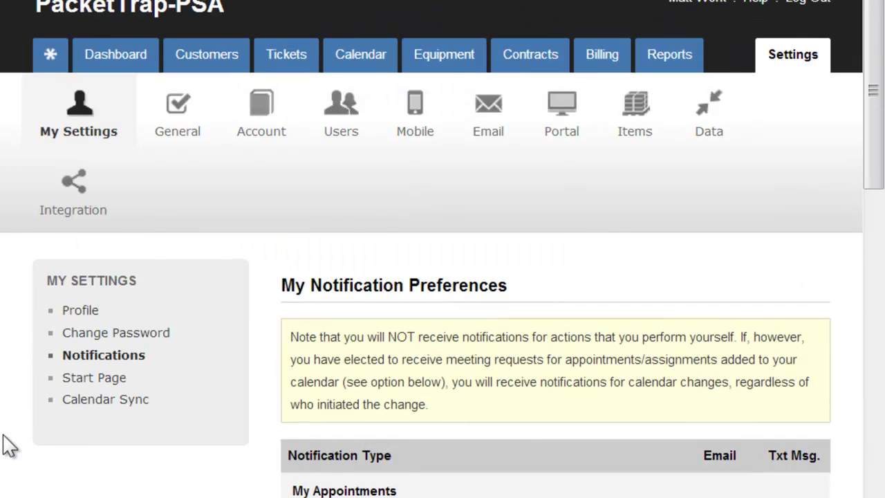
# Step: Open the Technician user's record for editing from the Users settings
pyautogui.moveTo(798, 65)
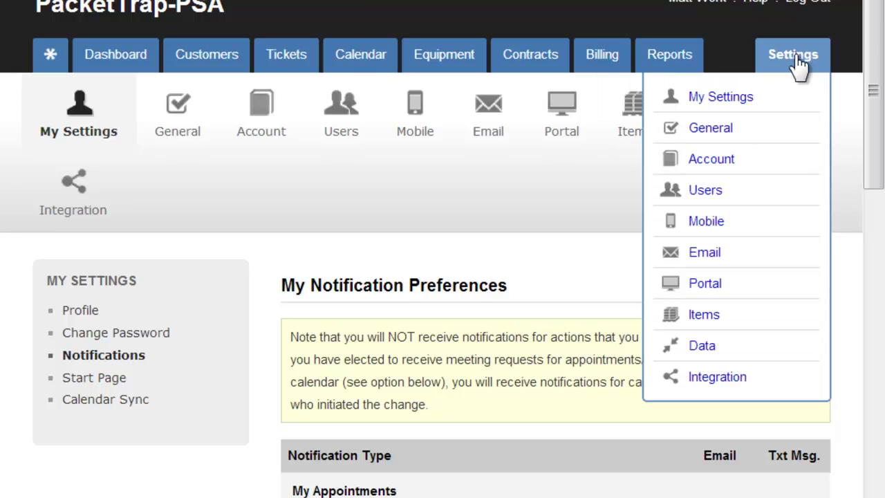
pyautogui.click(702, 194)
pyautogui.scroll(-1, 276, 435)
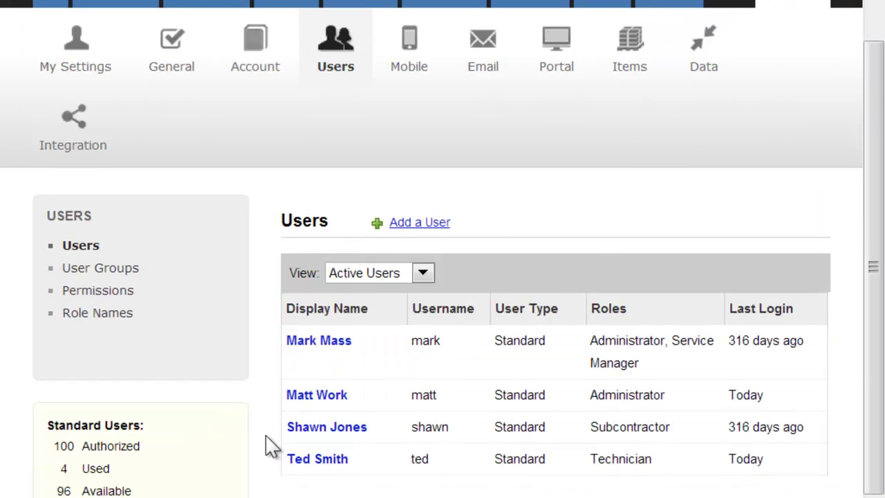
pyautogui.click(293, 465)
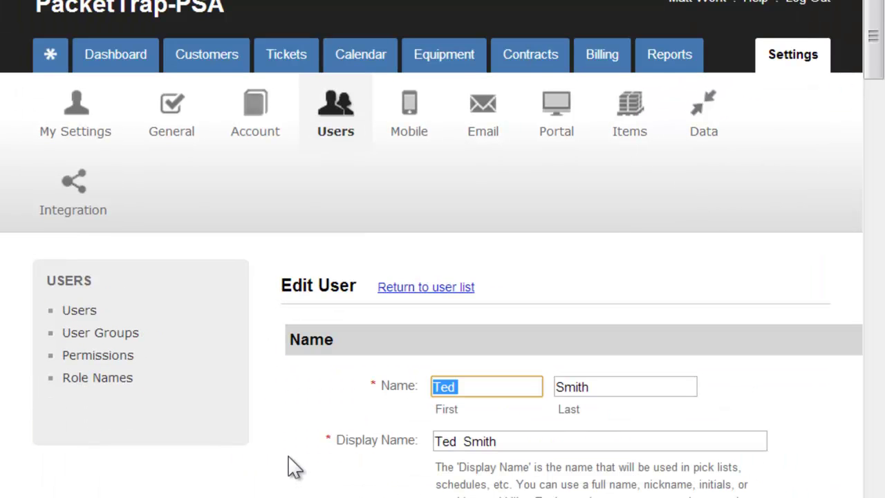
# Step: Examine the technician's user record, including permission roles, email and text-message addresses, and email and text notification preferences
pyautogui.scroll(-2, 75, 489)
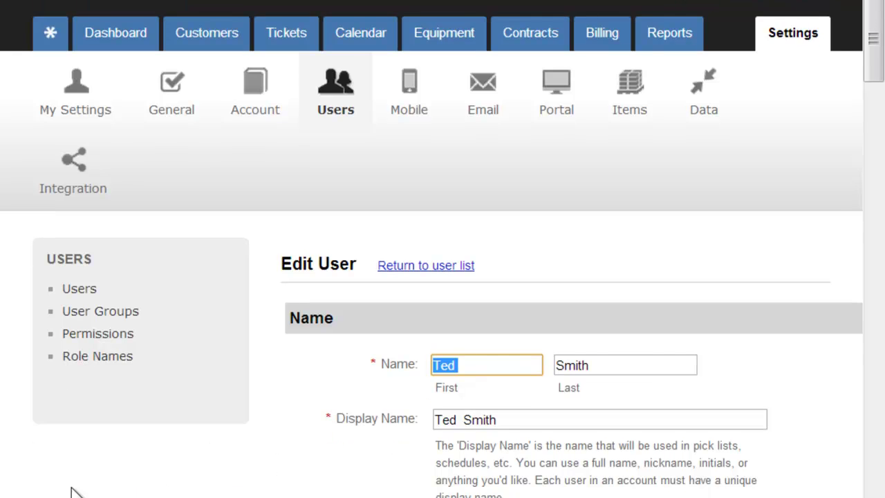
pyautogui.scroll(-6, 75, 489)
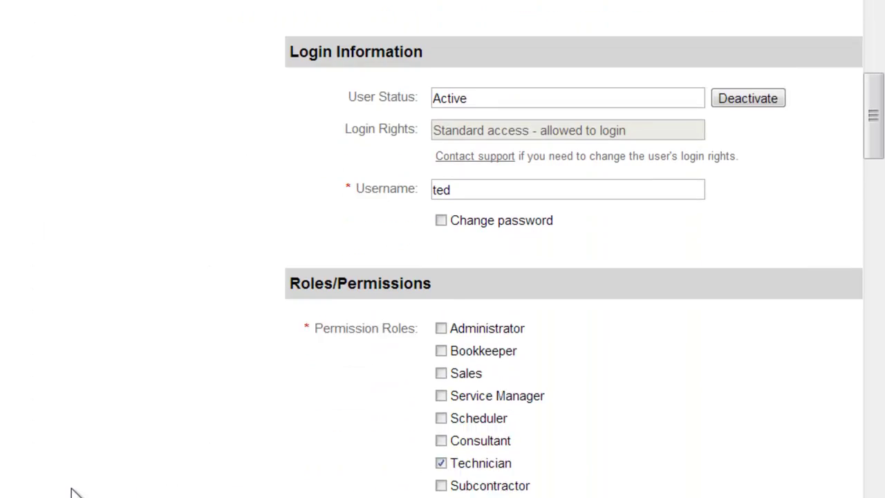
pyautogui.scroll(-3, 75, 490)
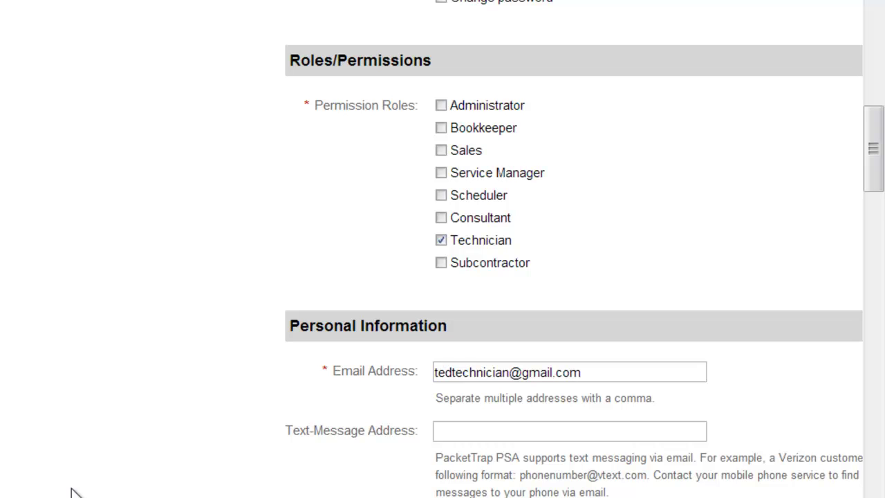
pyautogui.scroll(-6, 55, 479)
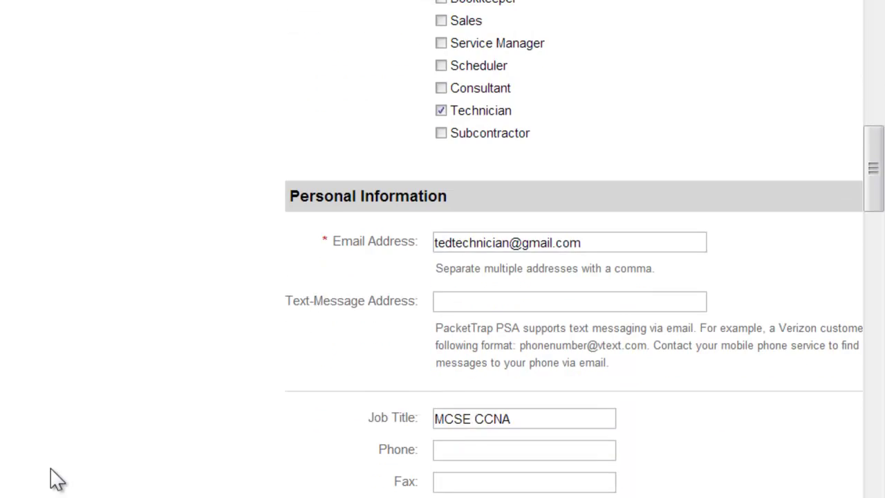
pyautogui.scroll(-12, 56, 478)
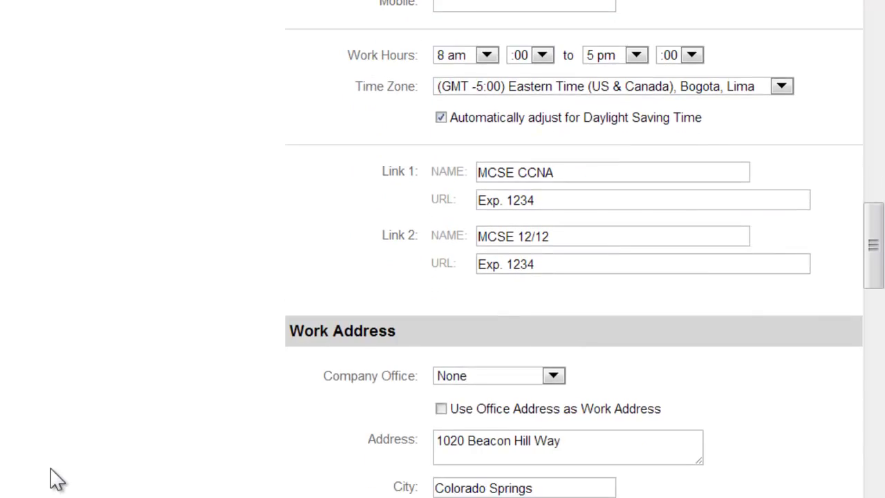
pyautogui.scroll(-2, 55, 478)
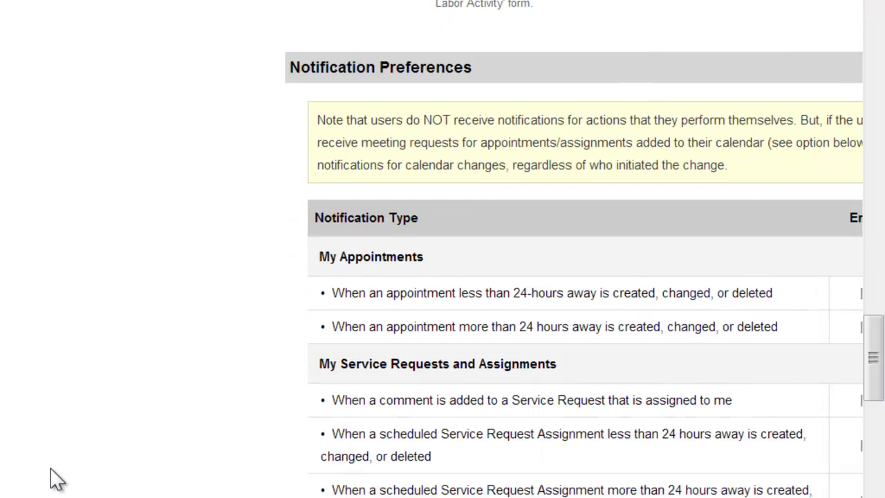
pyautogui.hscroll(3, 569, 249)
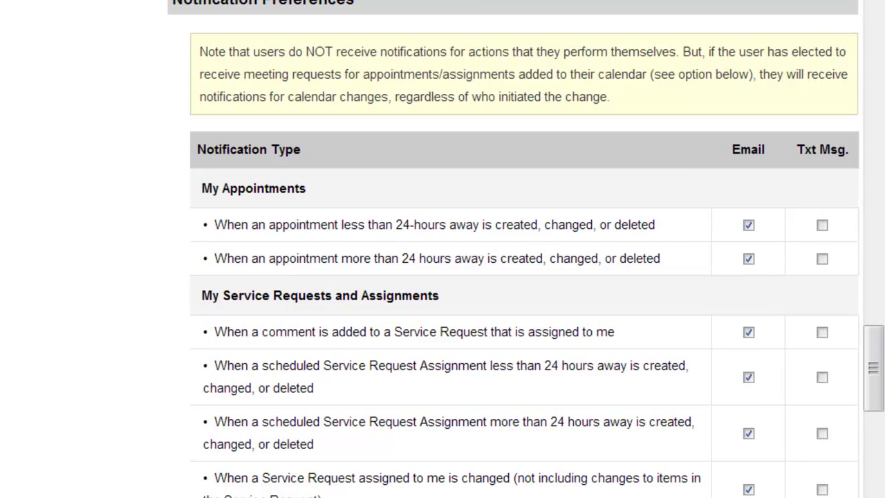
pyautogui.scroll(-2, 127, 415)
pyautogui.scroll(-3, 127, 415)
pyautogui.scroll(-4, 132, 417)
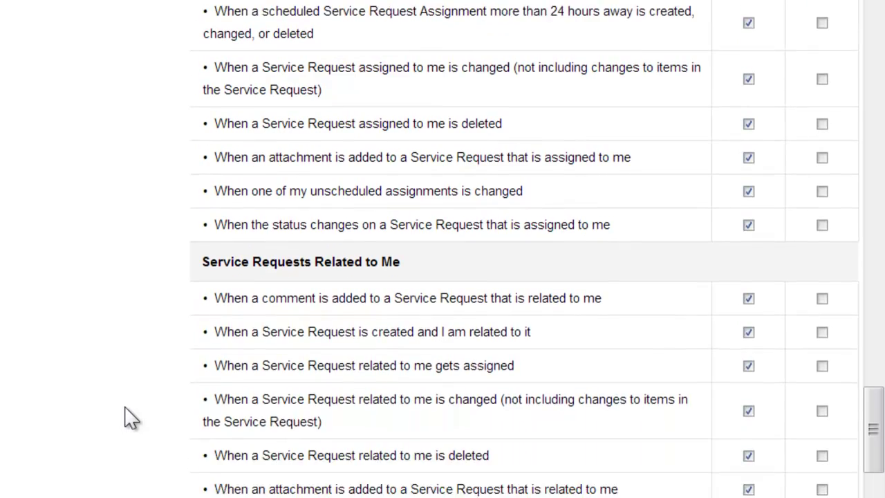
pyautogui.hscroll(-1, 526, 249)
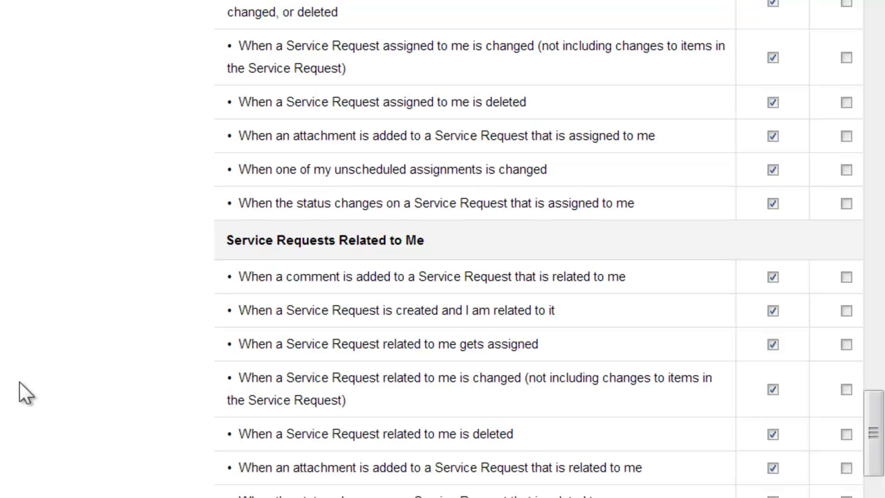
pyautogui.scroll(15, 26, 392)
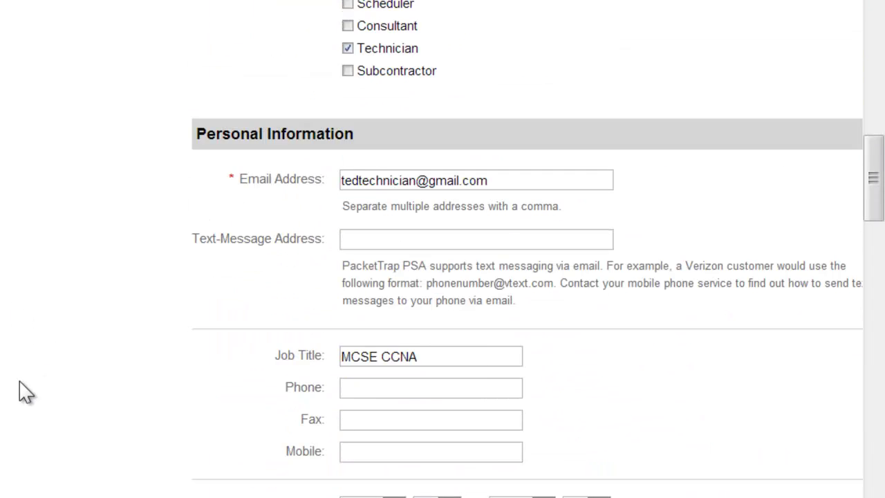
pyautogui.scroll(14, 25, 393)
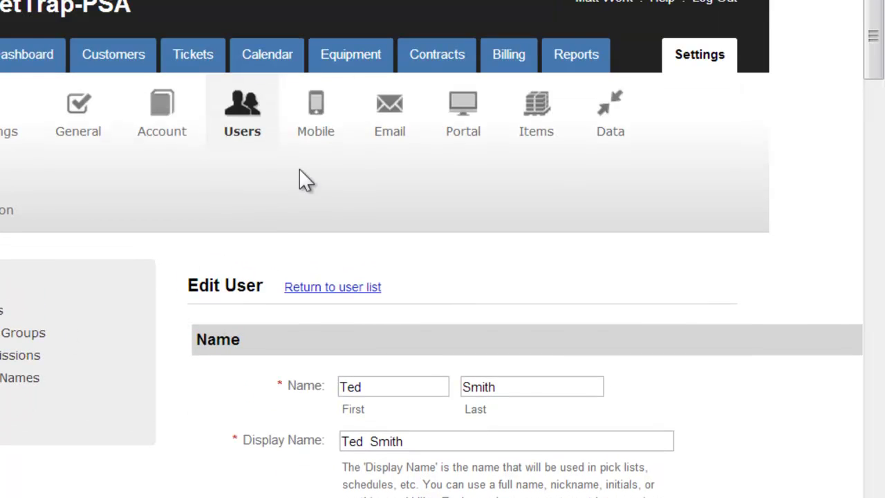
# Step: View the default Customer Notification Preferences in the Email settings, and open Global Notifications
pyautogui.click(392, 136)
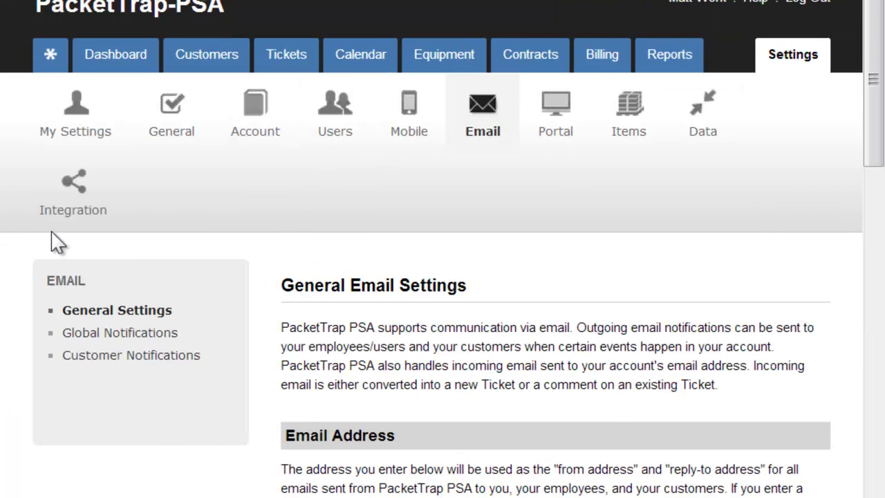
pyautogui.click(92, 356)
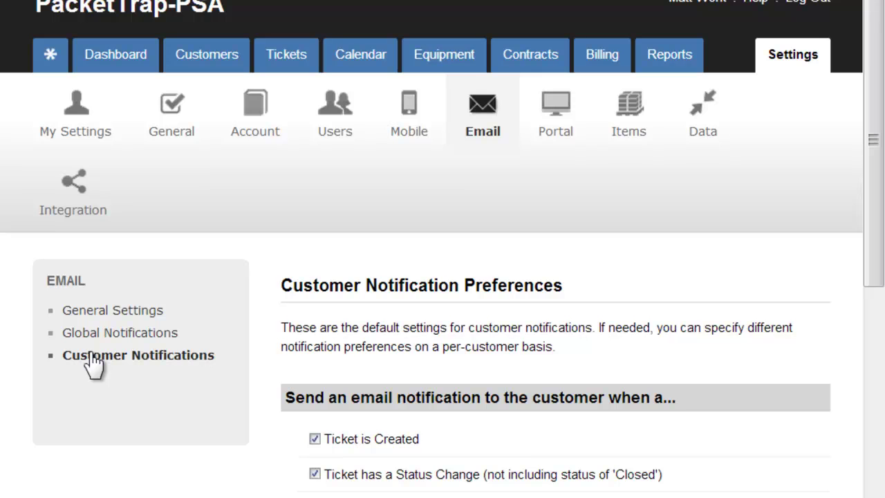
pyautogui.scroll(-2, 92, 365)
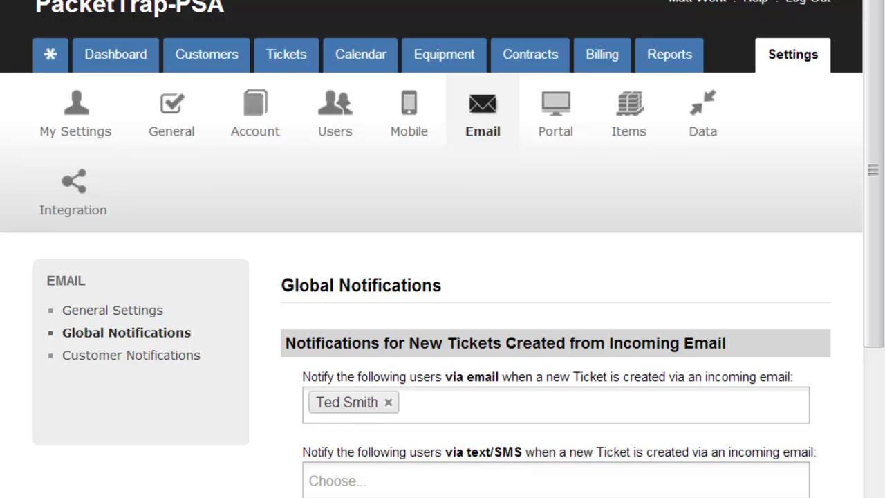
# Step: Add the administrator to the text/SMS recipients for new tickets created via incoming email
pyautogui.click(355, 480)
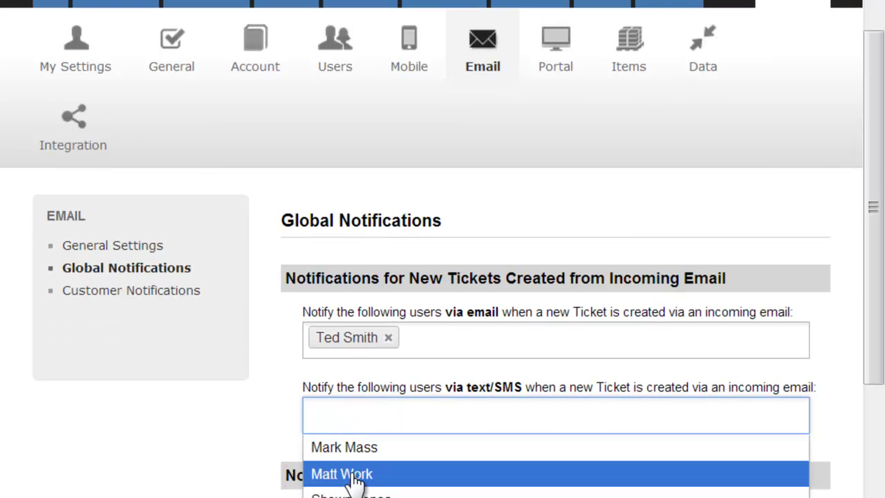
pyautogui.click(346, 474)
pyautogui.click(206, 422)
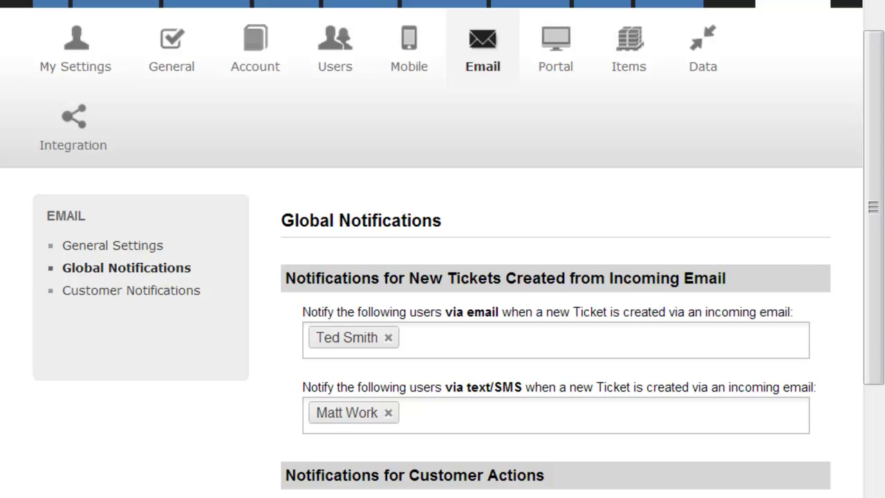
# Step: Review the email and text/SMS recipients under Notifications for Customer Actions
pyautogui.scroll(-3, 126, 361)
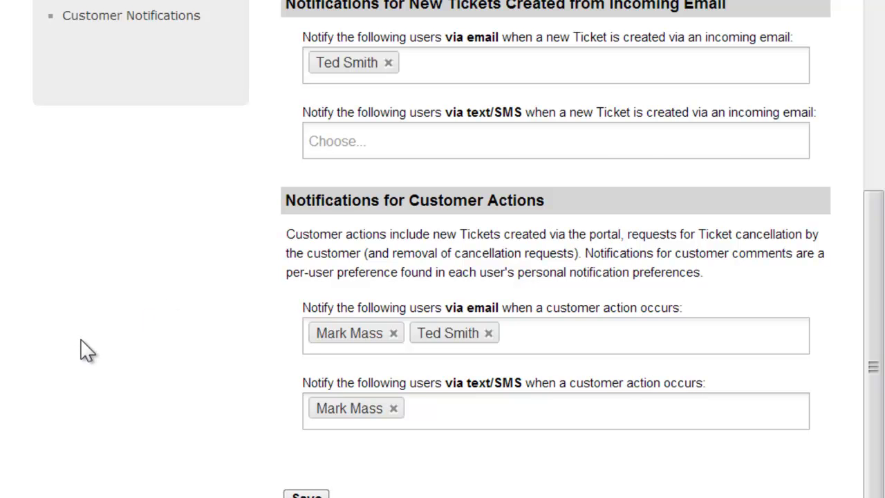
pyautogui.scroll(5, 86, 349)
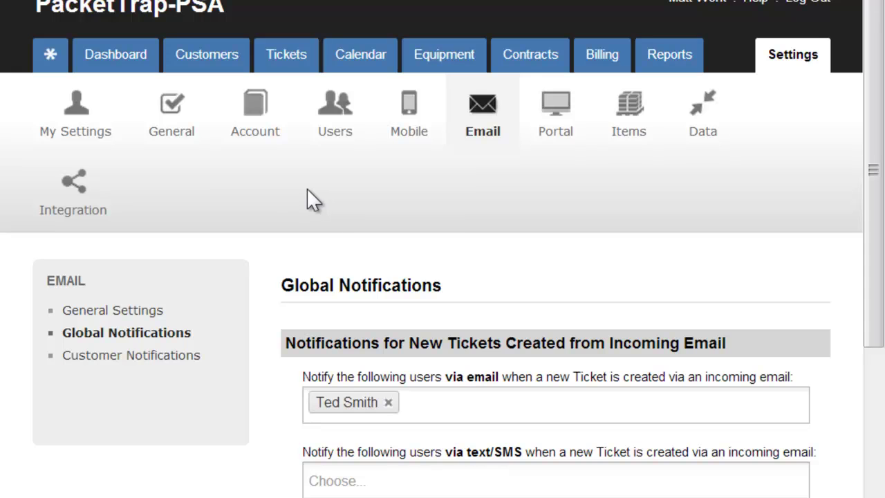
# Step: Open the Tickets customization in the General settings and check which users can be added to the 'Other Related People' defaults
pyautogui.click(150, 104)
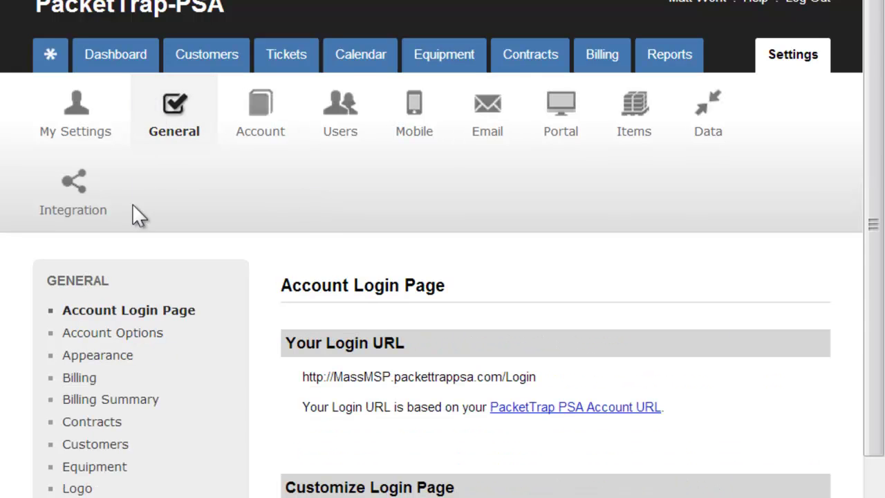
pyautogui.click(74, 497)
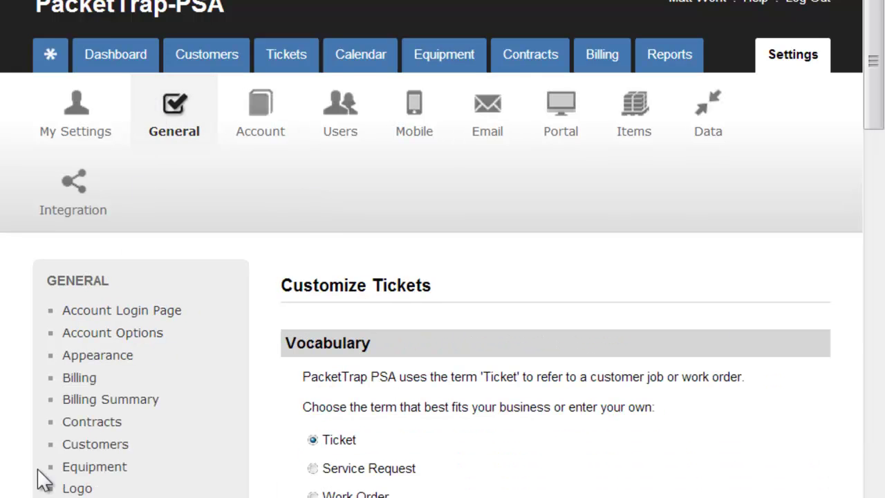
pyautogui.scroll(-7, 14, 463)
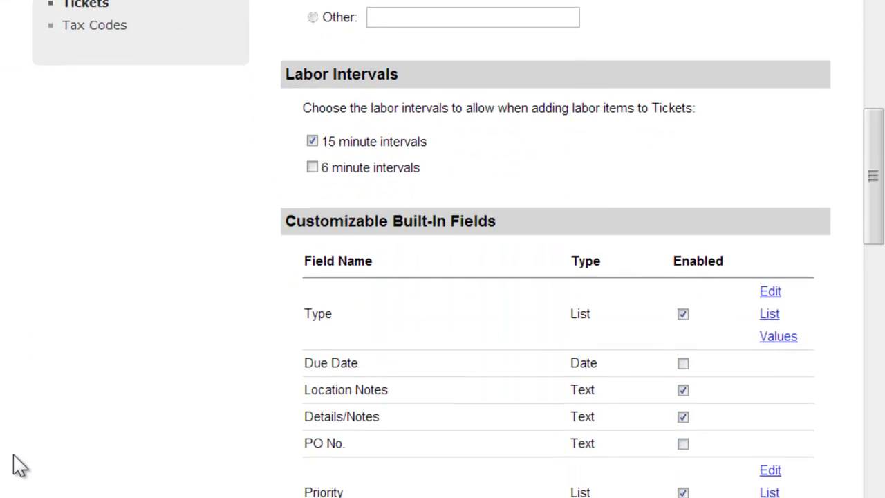
pyautogui.scroll(-9, 20, 465)
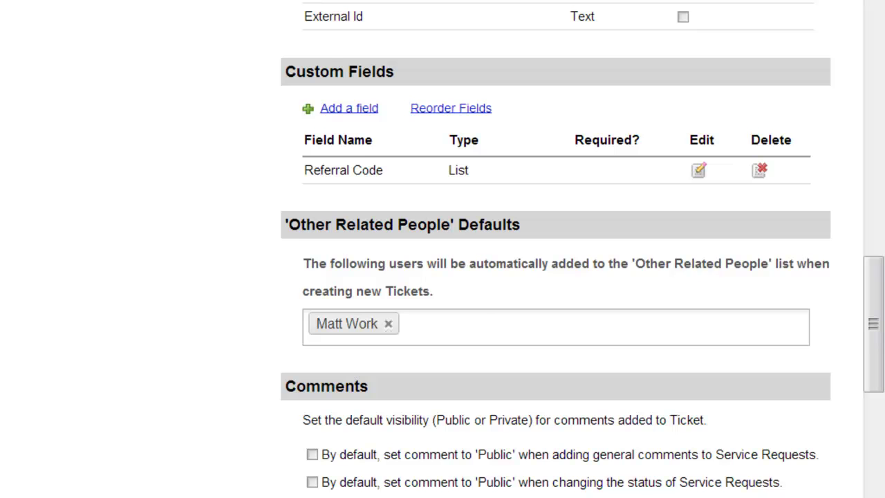
pyautogui.click(456, 327)
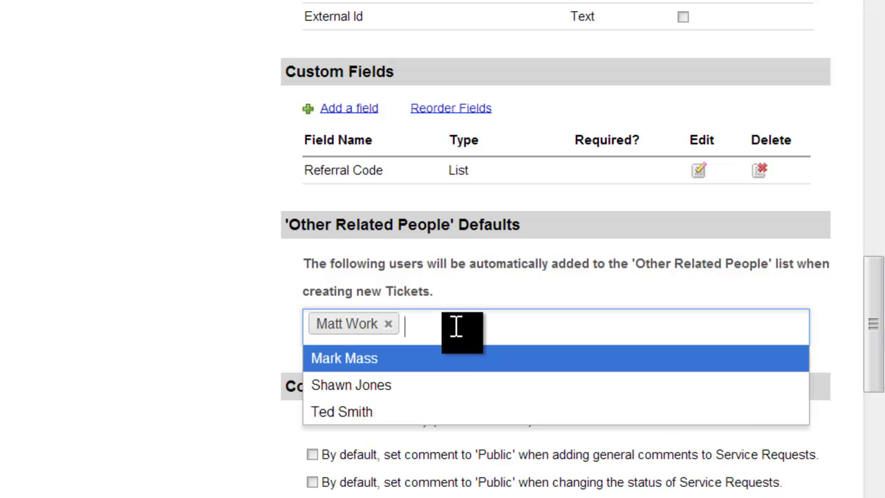
pyautogui.click(183, 308)
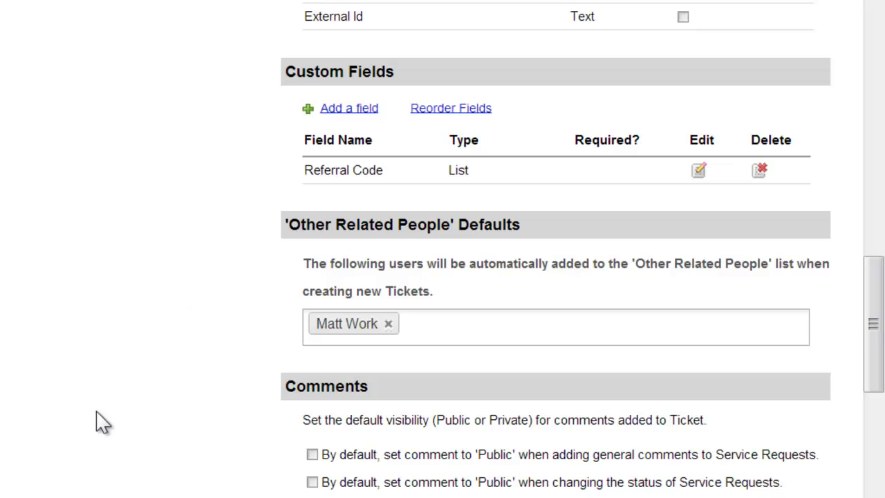
# Step: Start a new ticket and choose Allstate Insurance as the customer so its default related people fill in
pyautogui.scroll(10, 54, 440)
pyautogui.scroll(5, 53, 440)
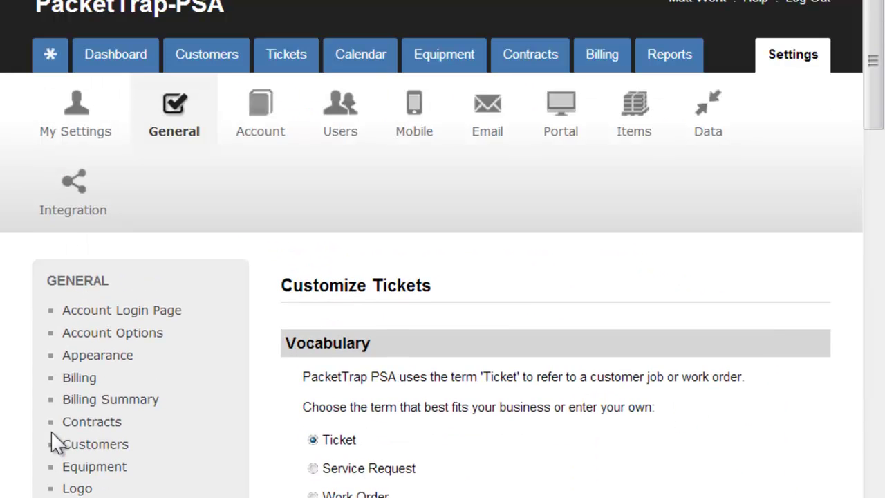
pyautogui.moveTo(285, 70)
pyautogui.click(294, 107)
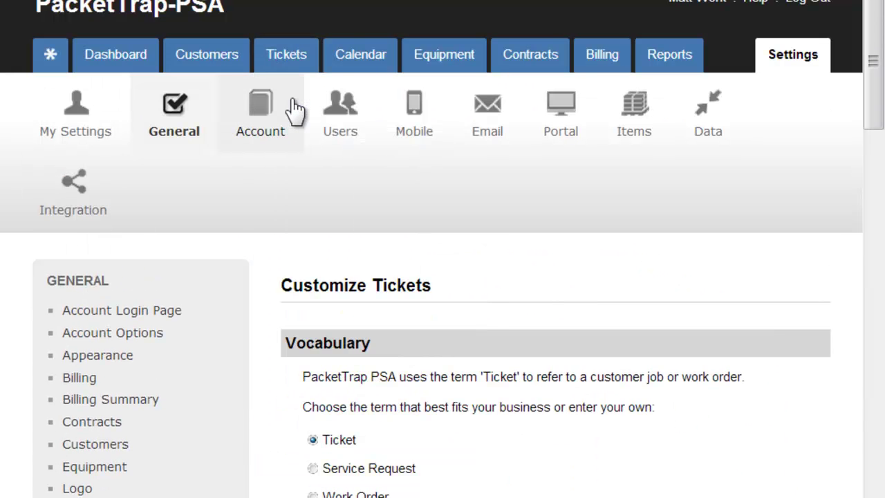
pyautogui.scroll(-2, 473, 345)
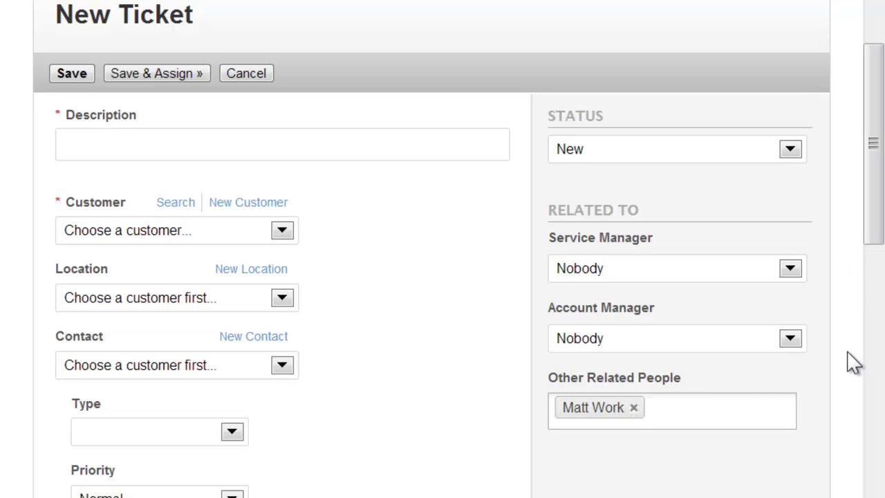
pyautogui.click(281, 230)
pyautogui.click(262, 270)
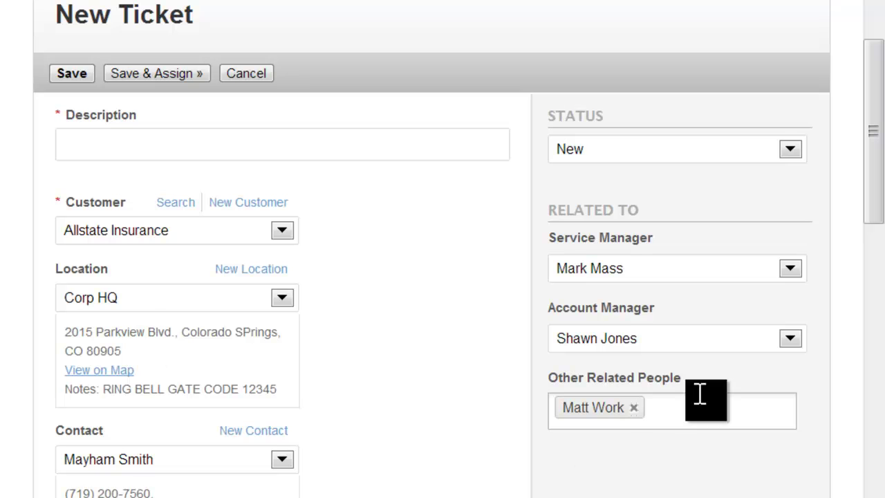
# Step: Set the ticket's Service Manager and Account Manager to Nobody and remove the default user from Other Related People
pyautogui.click(787, 275)
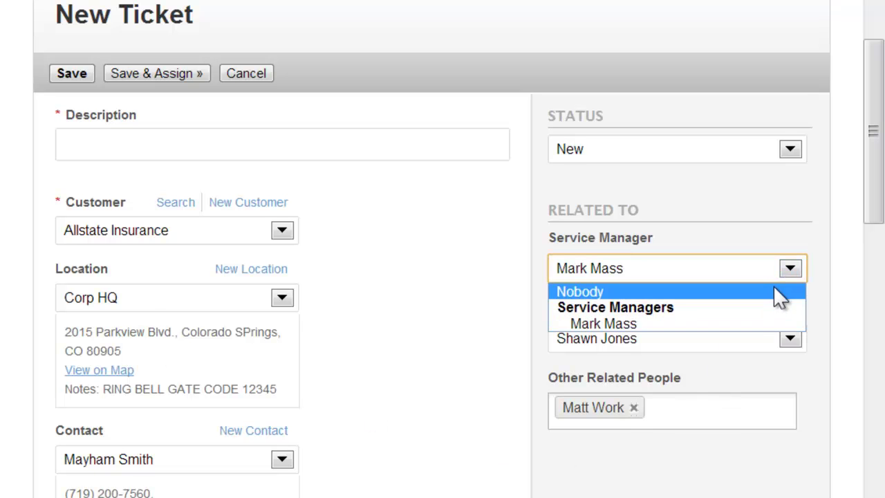
pyautogui.click(772, 290)
pyautogui.click(791, 342)
pyautogui.click(768, 358)
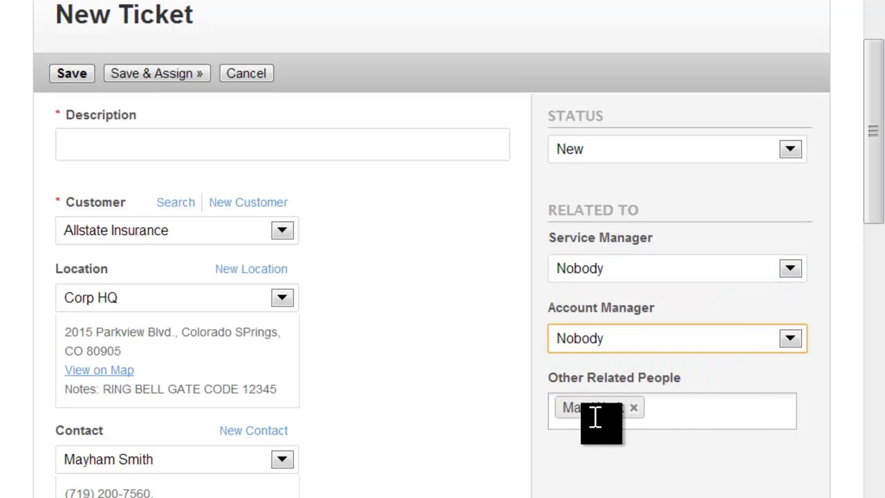
pyautogui.click(633, 407)
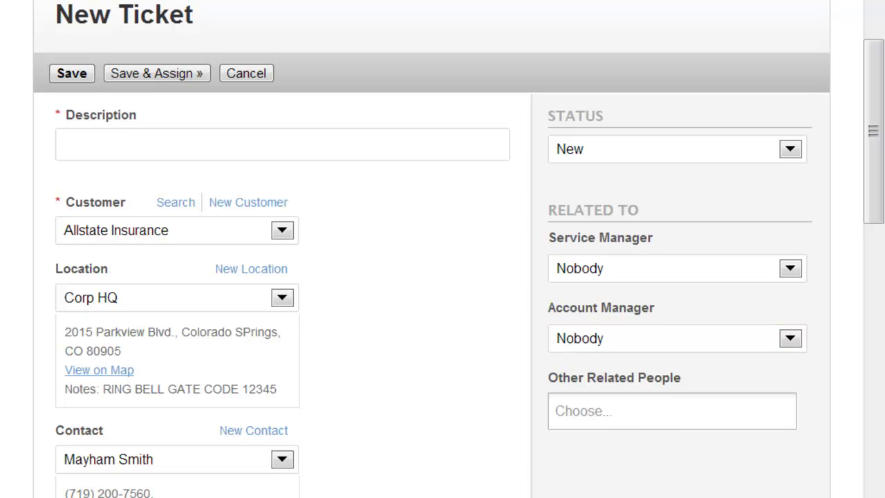
# Step: Add the same user back to Other Related People and reselect the customer's account manager and service manager on the ticket
pyautogui.click(666, 415)
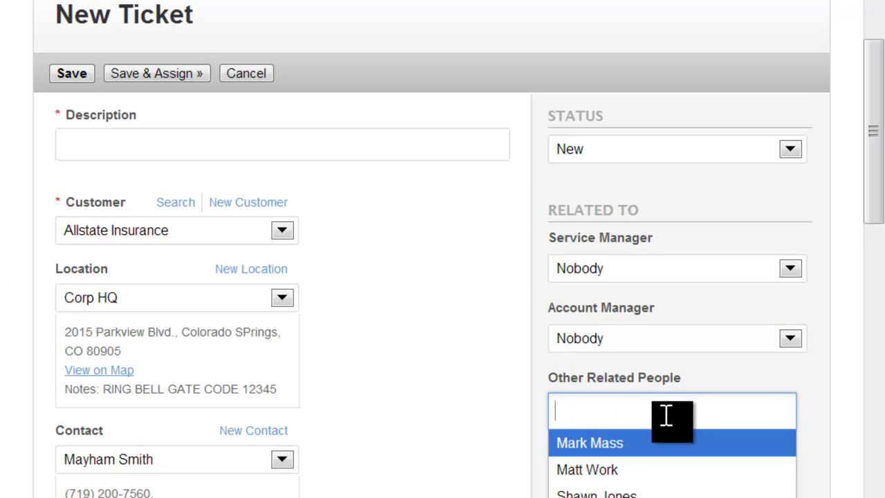
pyautogui.click(636, 474)
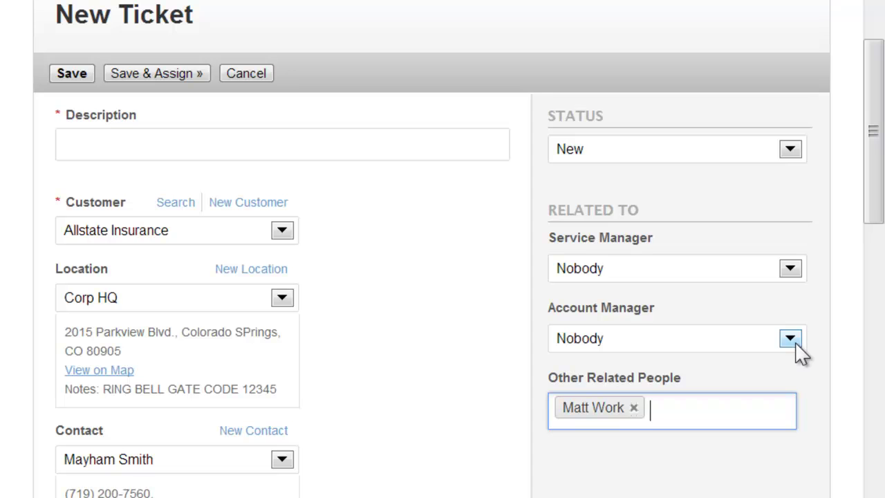
pyautogui.click(792, 340)
pyautogui.click(617, 351)
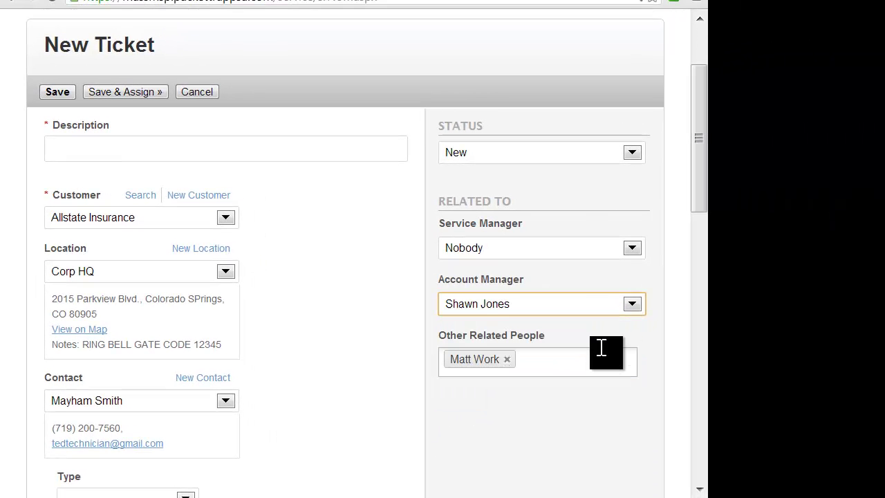
pyautogui.click(645, 251)
pyautogui.click(606, 293)
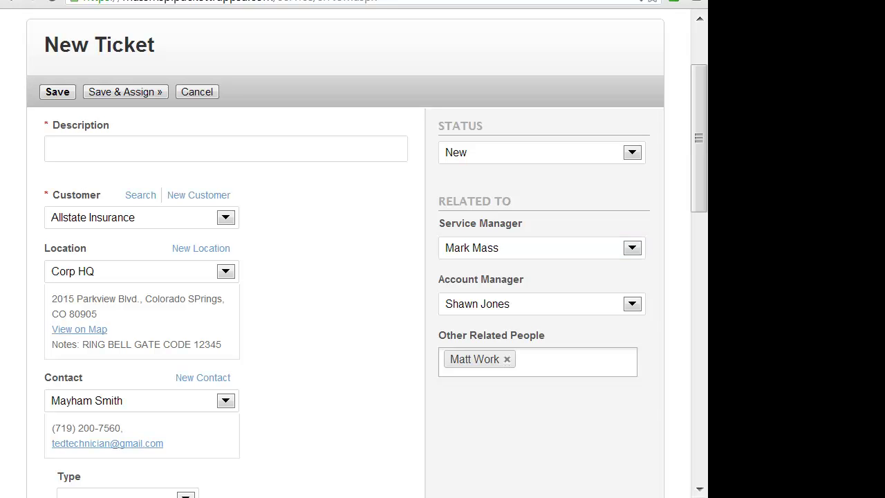
# Step: Open the Allstate Insurance customer record for editing, review its account manager, service manager and technician, and leave without saving
pyautogui.scroll(2, 286, 125)
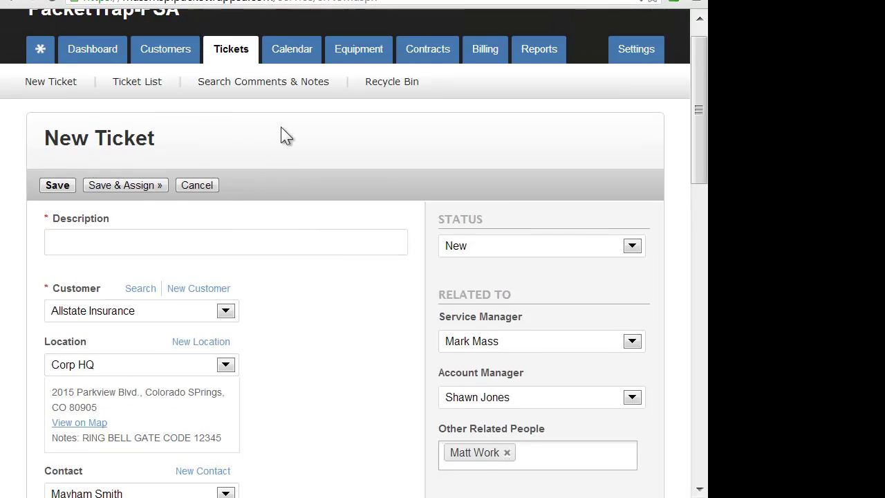
pyautogui.click(154, 50)
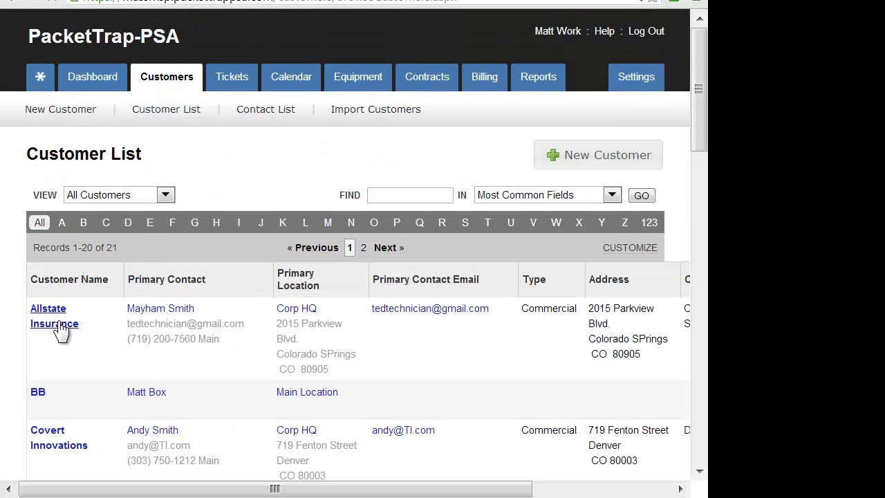
pyautogui.click(60, 326)
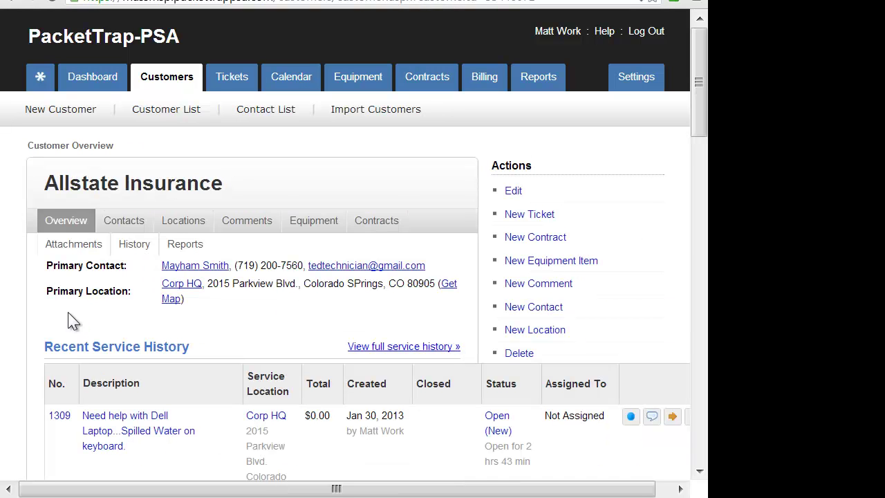
pyautogui.click(512, 196)
pyautogui.scroll(-1, 31, 311)
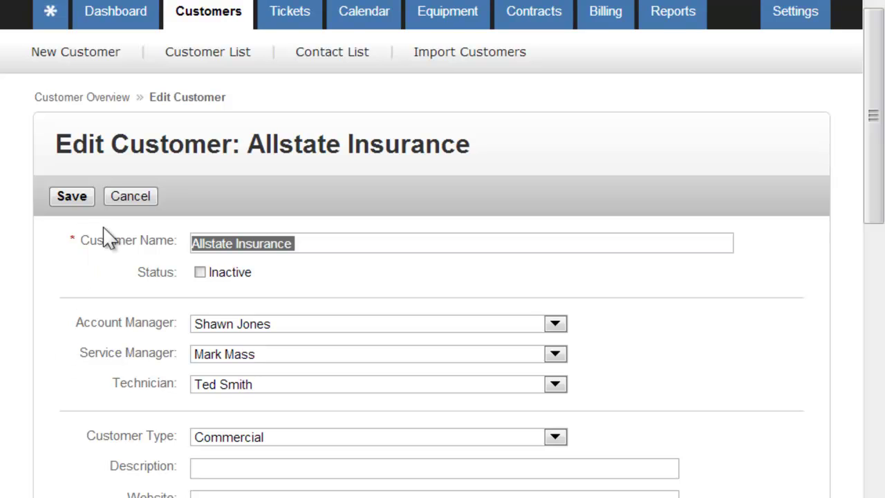
pyautogui.click(123, 195)
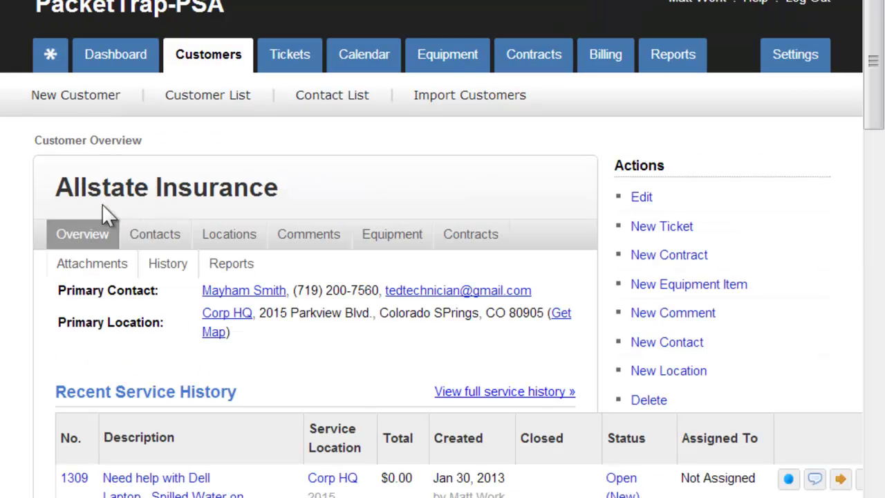
# Step: Open Allstate Insurance's Corp HQ location for editing and review its service manager and default technician
pyautogui.click(221, 239)
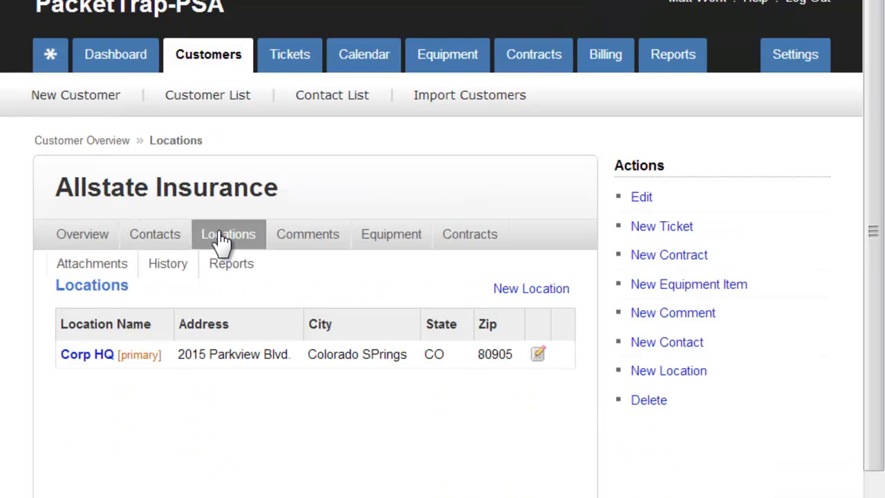
pyautogui.click(537, 355)
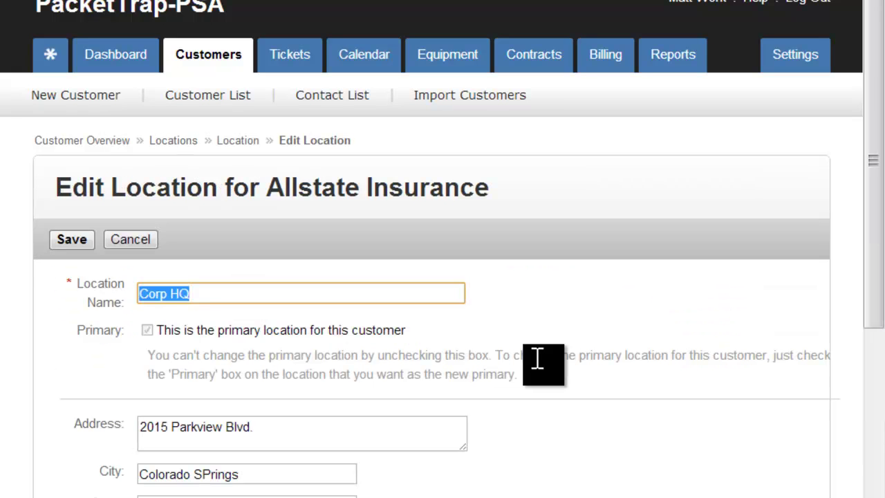
pyautogui.click(41, 387)
pyautogui.scroll(-3, 42, 387)
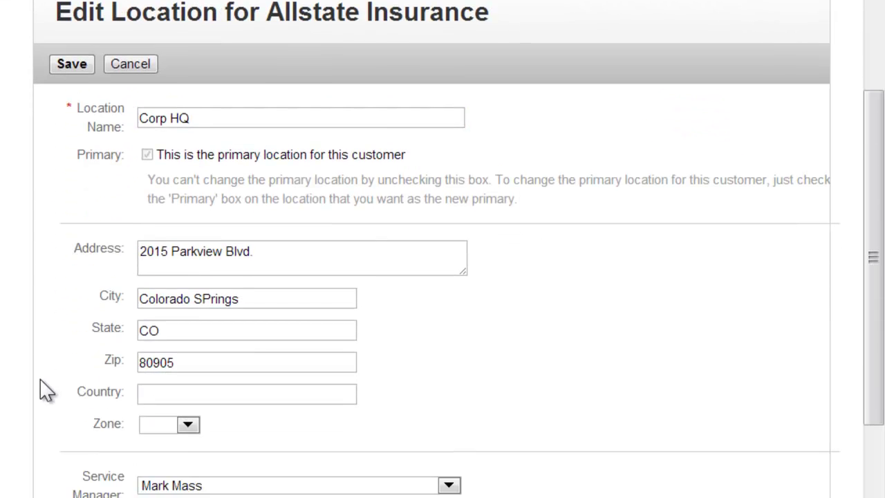
pyautogui.scroll(-2, 41, 390)
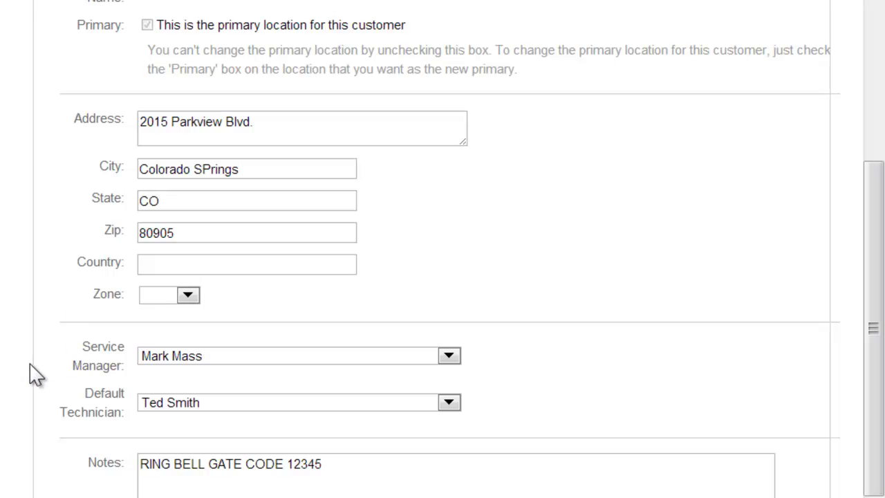
pyautogui.scroll(5, 34, 374)
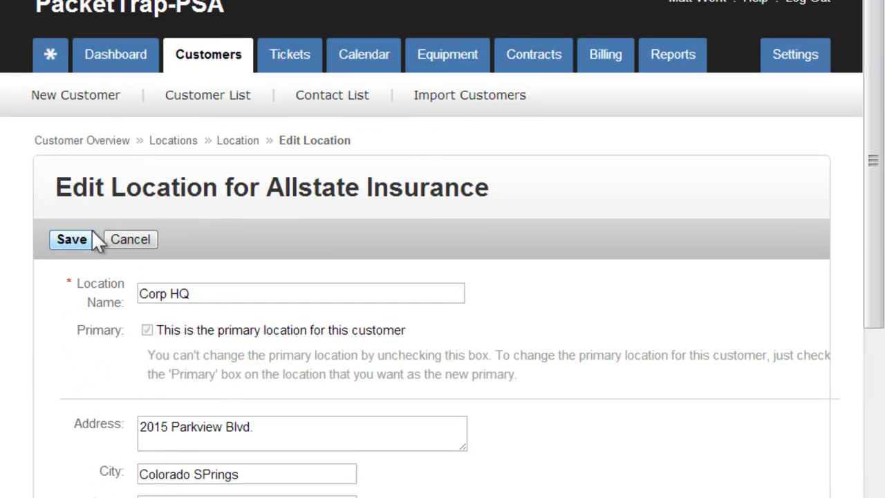
# Step: Start a new ticket for the customer Allstate Insurance and review its prefilled location, contact and related people
pyautogui.moveTo(289, 56)
pyautogui.click(306, 98)
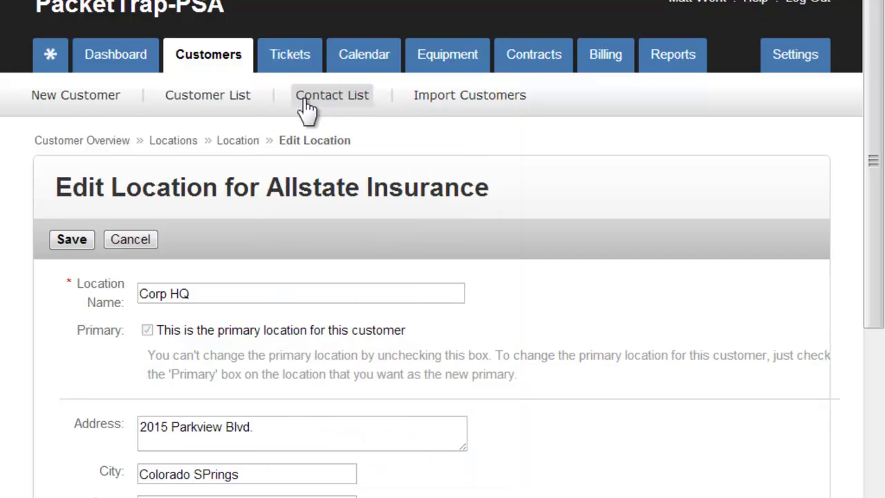
pyautogui.click(139, 384)
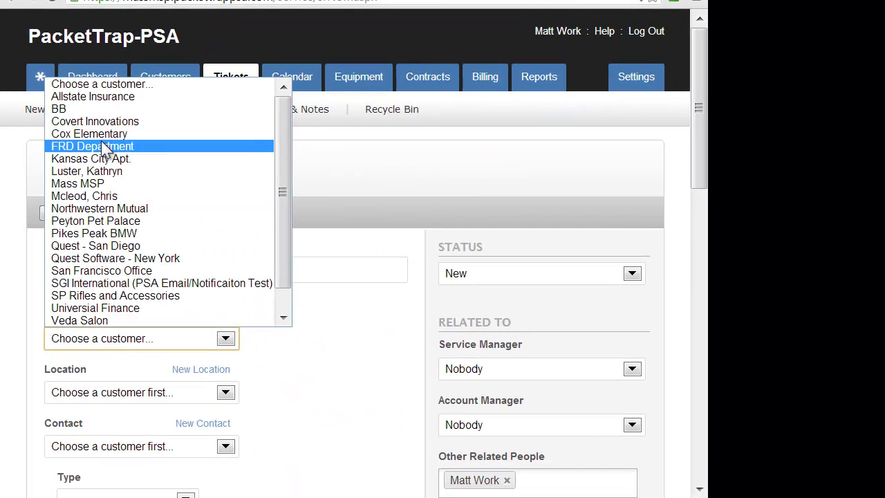
pyautogui.click(99, 97)
pyautogui.moveTo(700, 166); pyautogui.dragTo(702, 233)
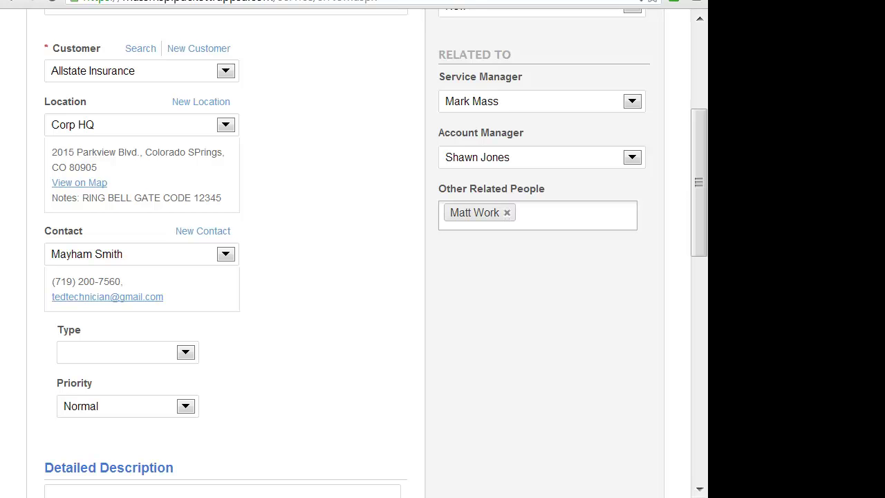
pyautogui.moveTo(703, 255); pyautogui.dragTo(705, 206)
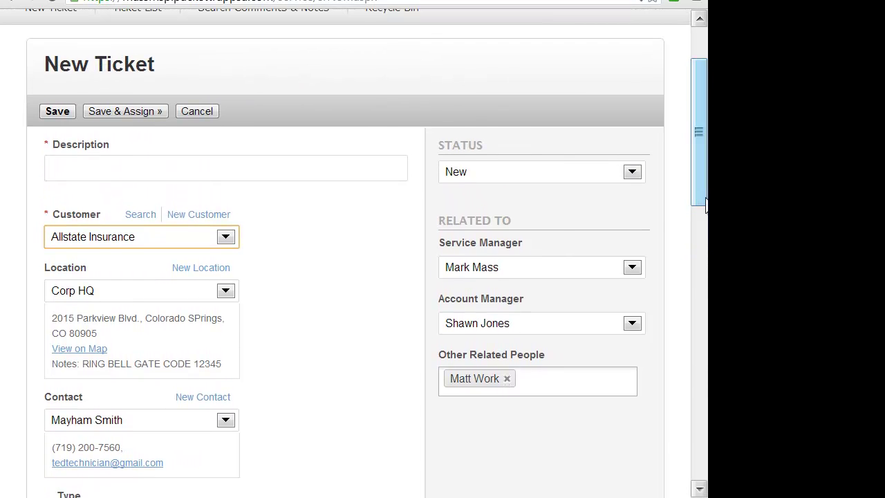
# Step: Give the ticket the suggested description "Help with Email Server." and save it
pyautogui.click(258, 164)
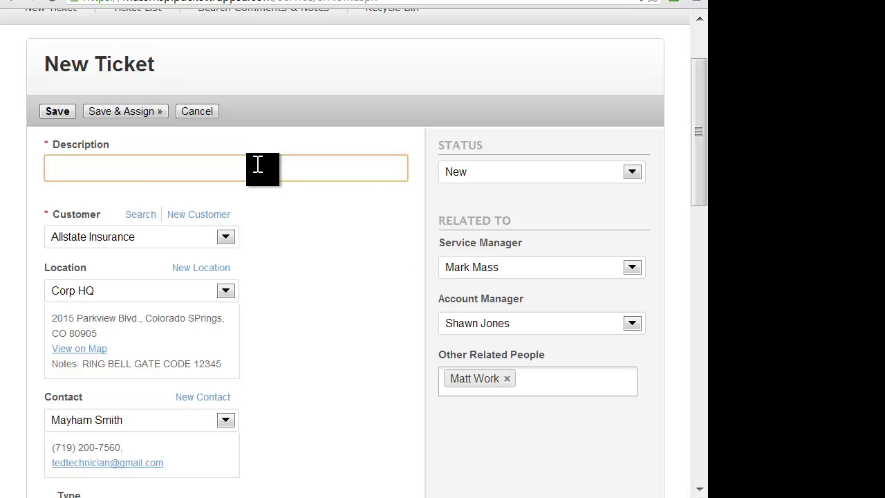
pyautogui.write('hel')
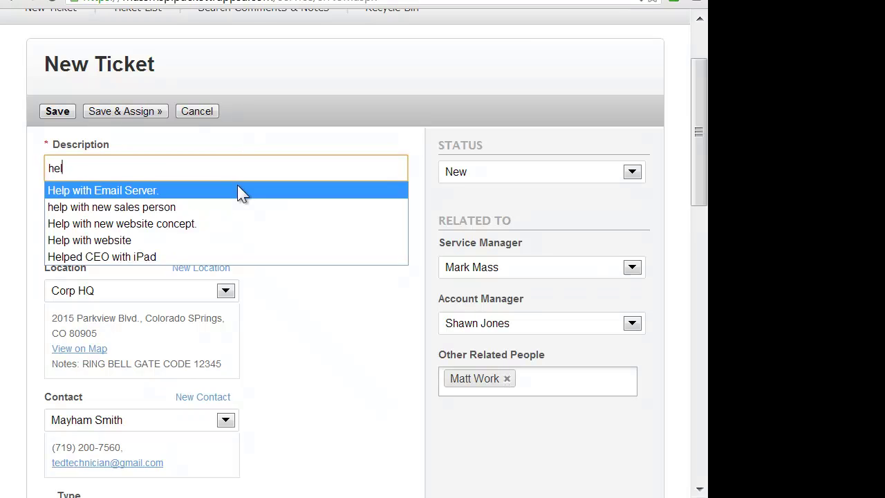
pyautogui.click(237, 190)
pyautogui.click(56, 113)
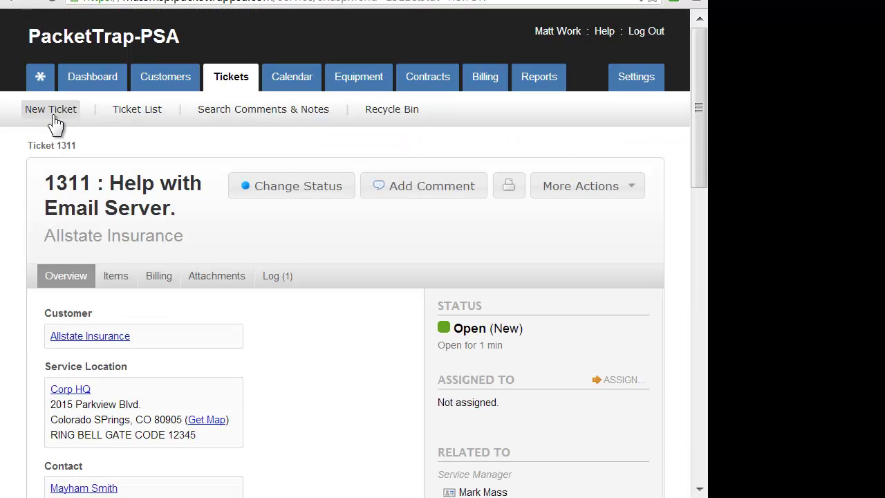
# Step: Assign the ticket to the default technician, scheduled for Jan 30, 2013 from 8:00 AM to 11:00 AM, and save the assignment
pyautogui.click(614, 387)
pyautogui.moveTo(699, 261); pyautogui.dragTo(703, 337)
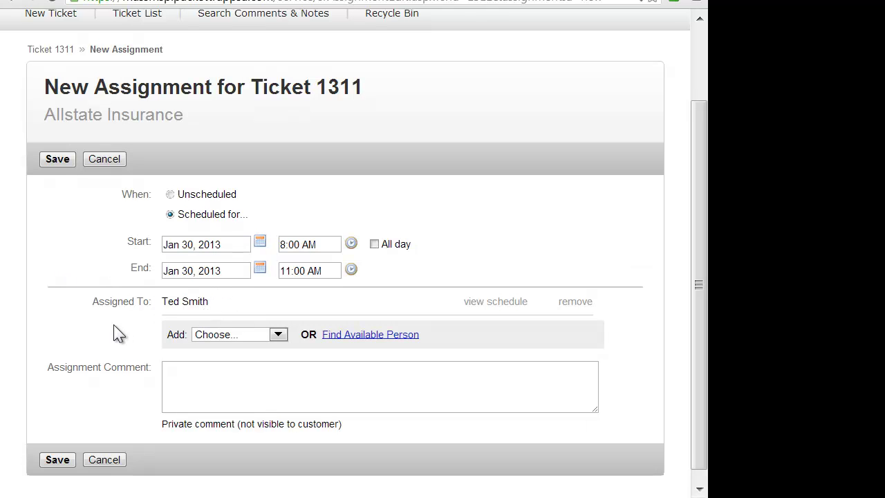
pyautogui.click(56, 462)
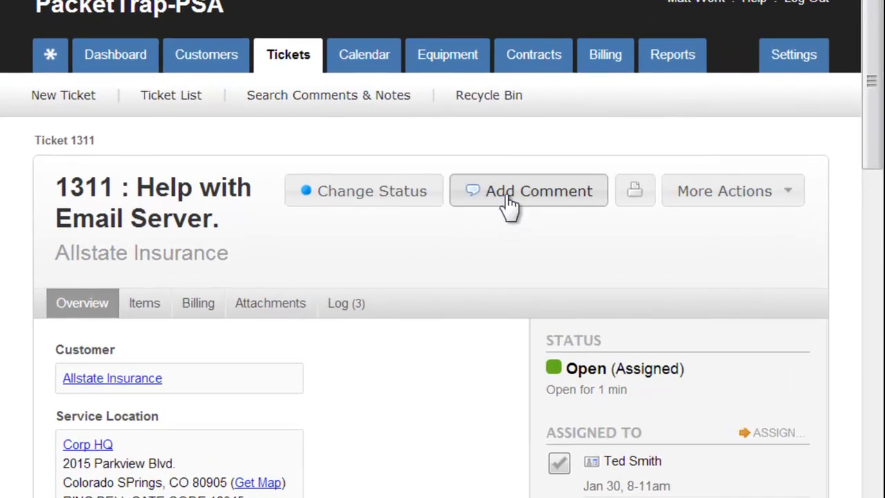
# Step: Add the private comment "Call the office" to the ticket
pyautogui.click(408, 188)
pyautogui.write('Call the o')
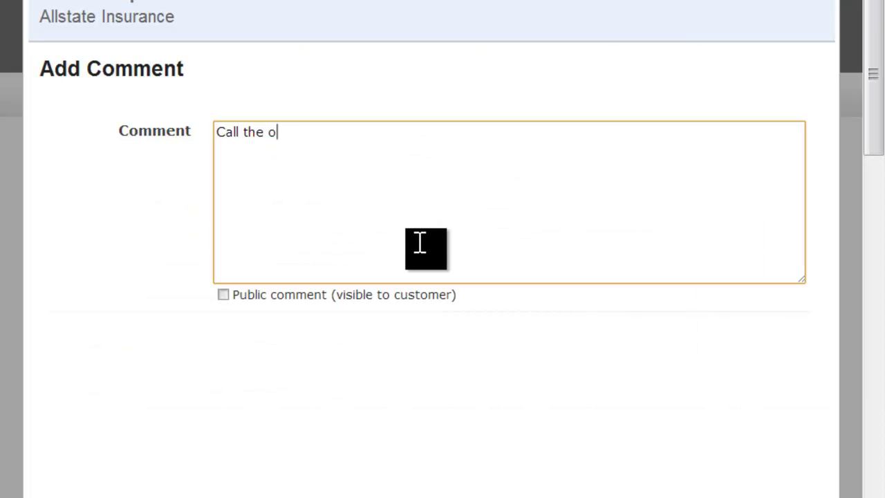
pyautogui.write('ffice')
pyautogui.press('Tab')
pyautogui.press('Return')
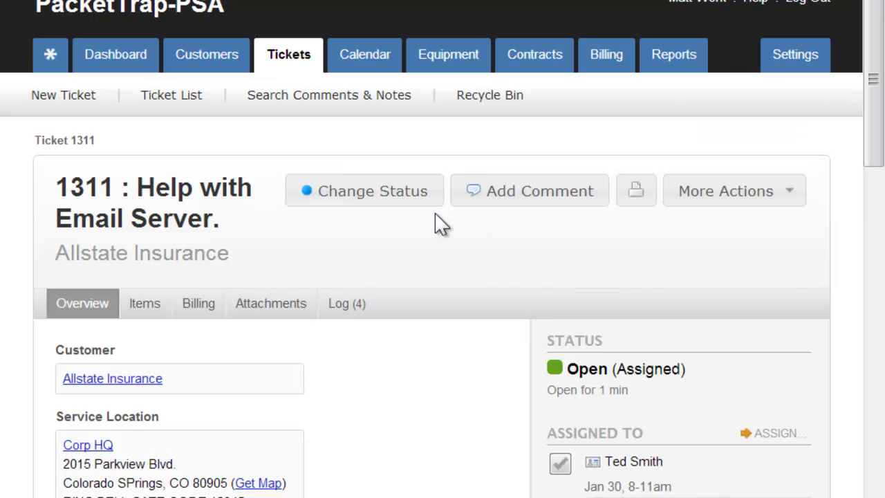
# Step: Change the ticket's status to Work Complete without a comment
pyautogui.click(381, 196)
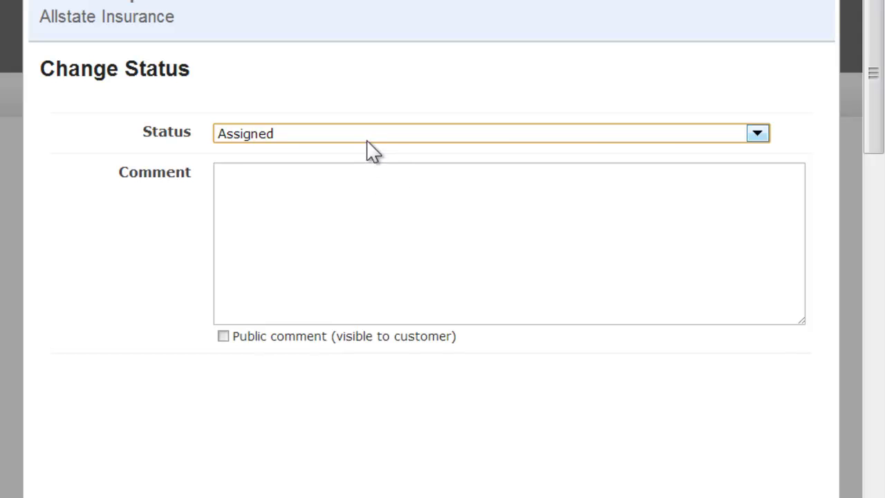
pyautogui.click(368, 136)
pyautogui.click(358, 183)
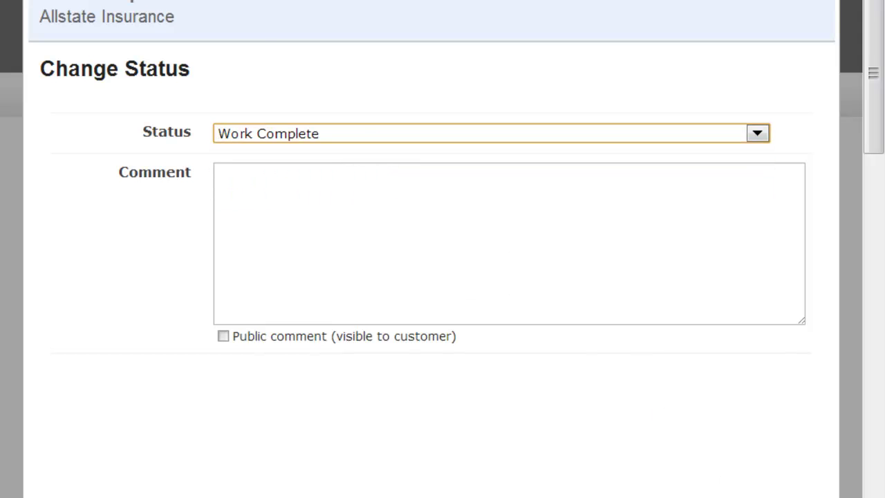
pyautogui.press('Return')
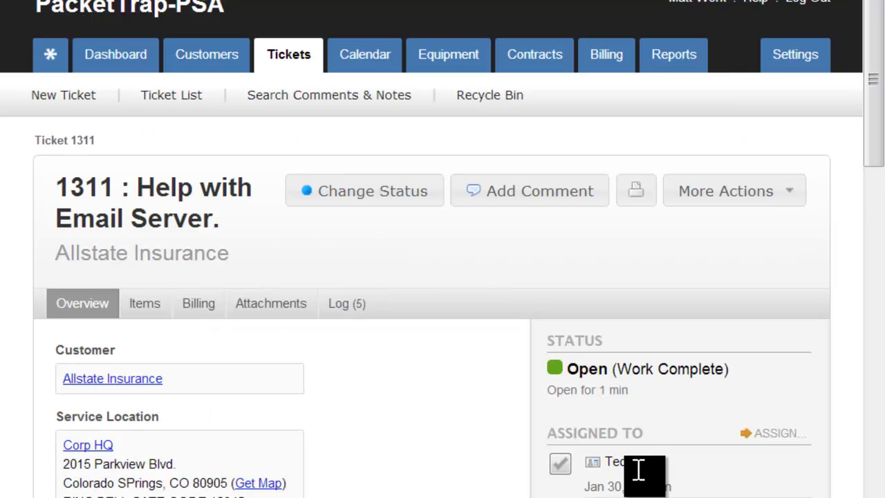
# Step: Switch to the technician's Gmail inbox and read through the "You have been Assigned" ticket notification
pyautogui.click(273, 314)
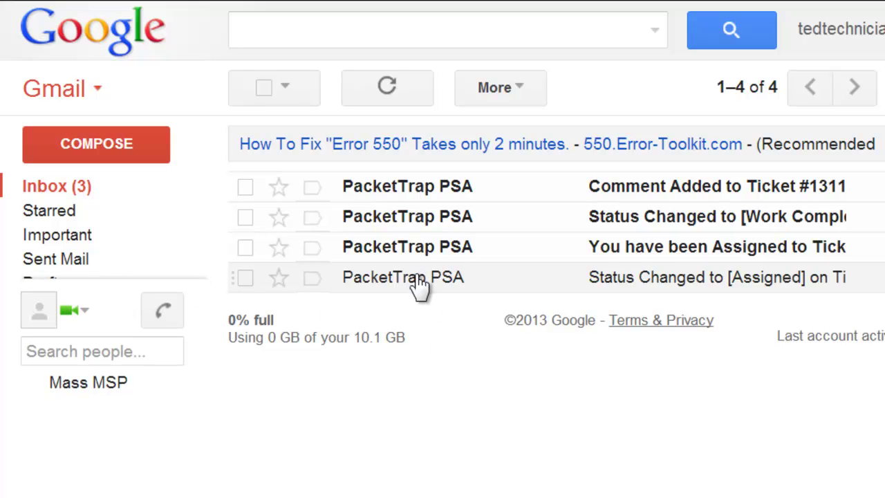
pyautogui.click(412, 249)
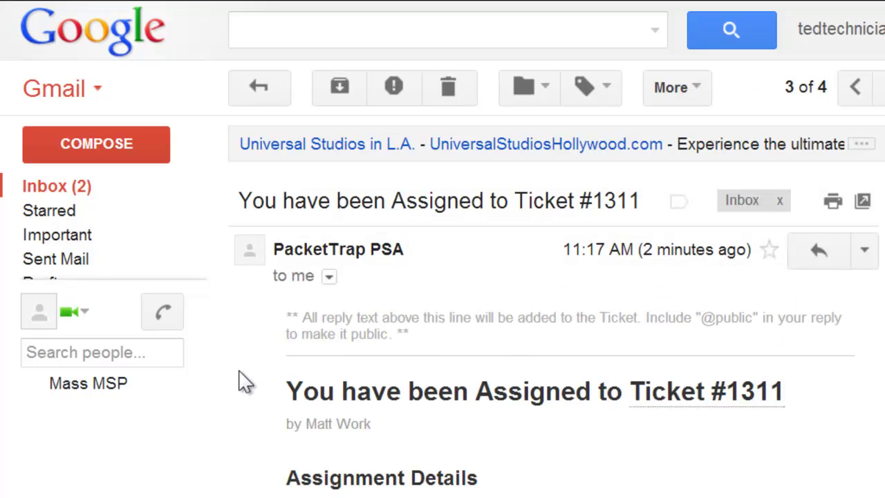
pyautogui.scroll(-1, 246, 398)
pyautogui.scroll(-1, 246, 410)
pyautogui.scroll(-6, 247, 410)
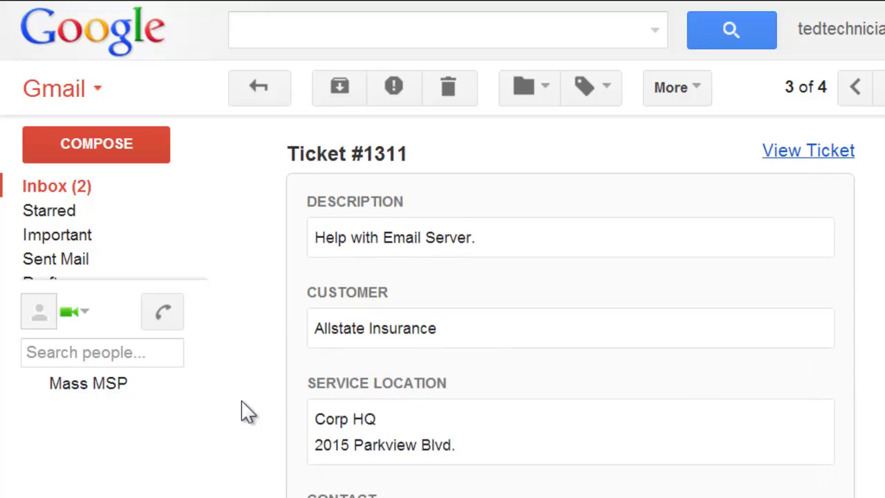
pyautogui.scroll(-2, 247, 410)
pyautogui.scroll(9, 247, 410)
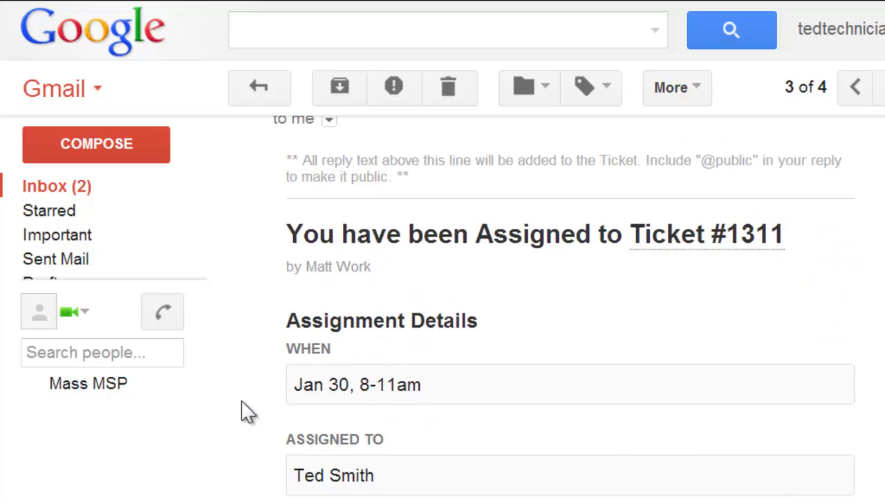
pyautogui.scroll(3, 246, 411)
# Step: Return to the inbox and read the "Status Changed to [Work Complete]" notification for the ticket
pyautogui.click(76, 196)
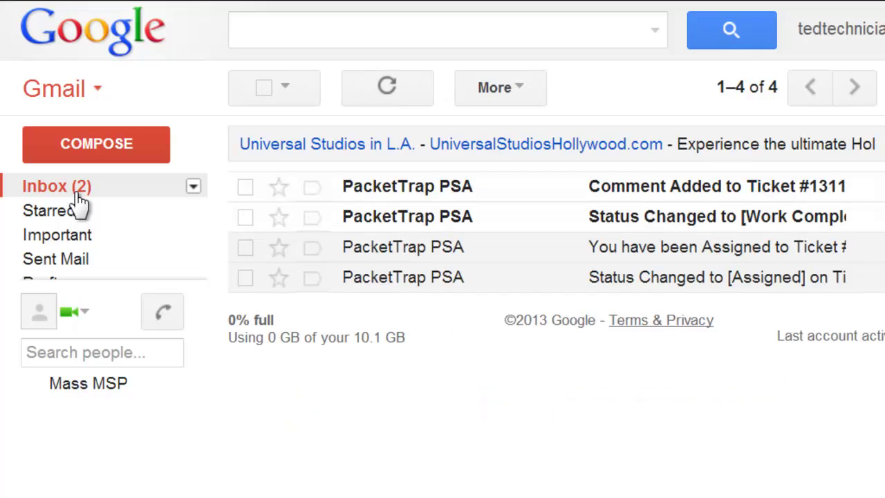
pyautogui.click(603, 220)
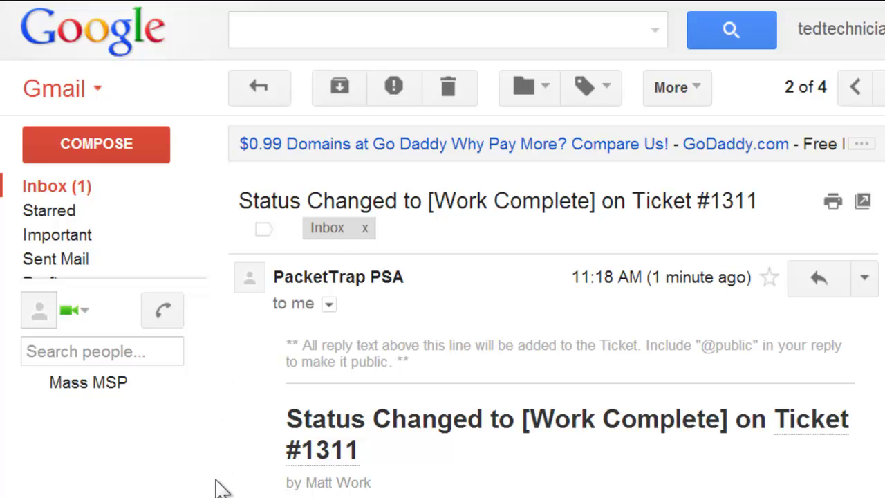
pyautogui.scroll(-3, 240, 476)
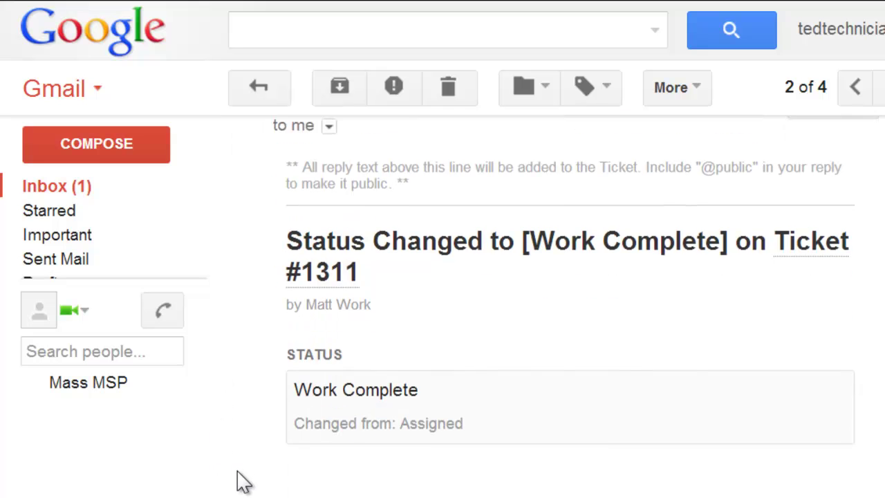
pyautogui.scroll(-1, 241, 482)
pyautogui.scroll(4, 238, 481)
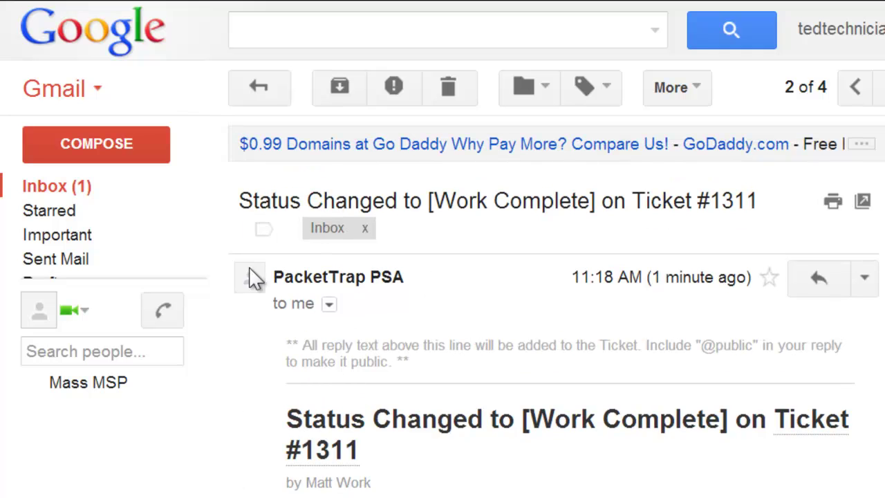
# Step: Open the "Comment Added" notification and send the reply "I'm in the middle of a customer meeting. Can I call in about 40 minutes?"
pyautogui.click(73, 188)
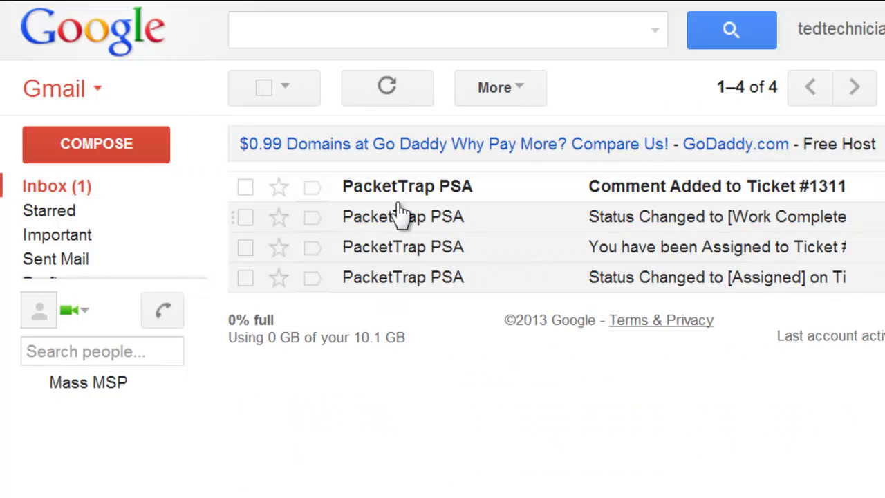
pyautogui.click(415, 191)
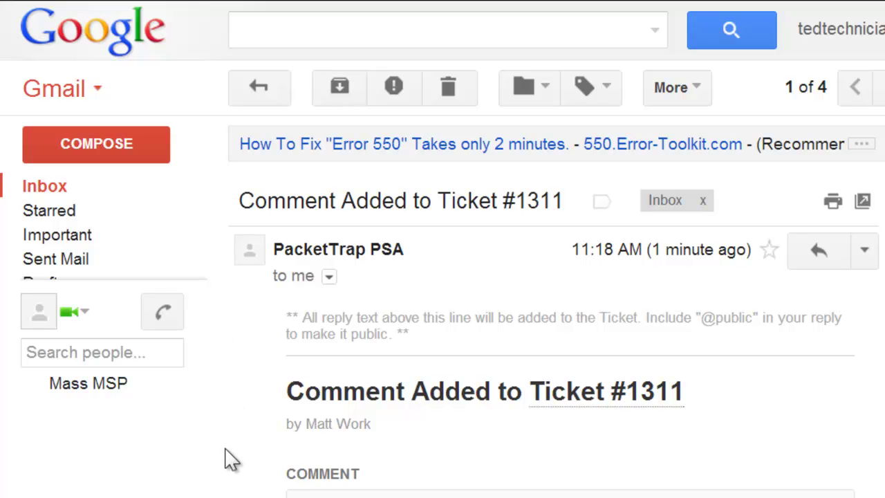
pyautogui.scroll(-2, 237, 484)
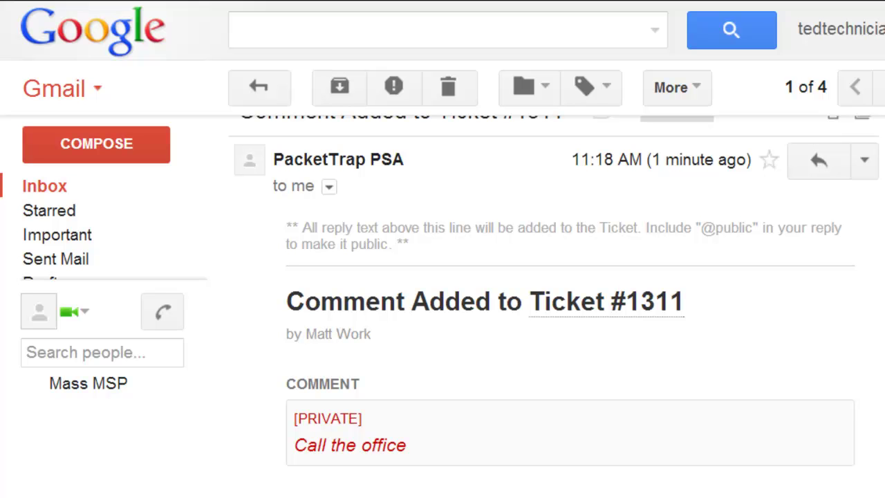
pyautogui.click(819, 164)
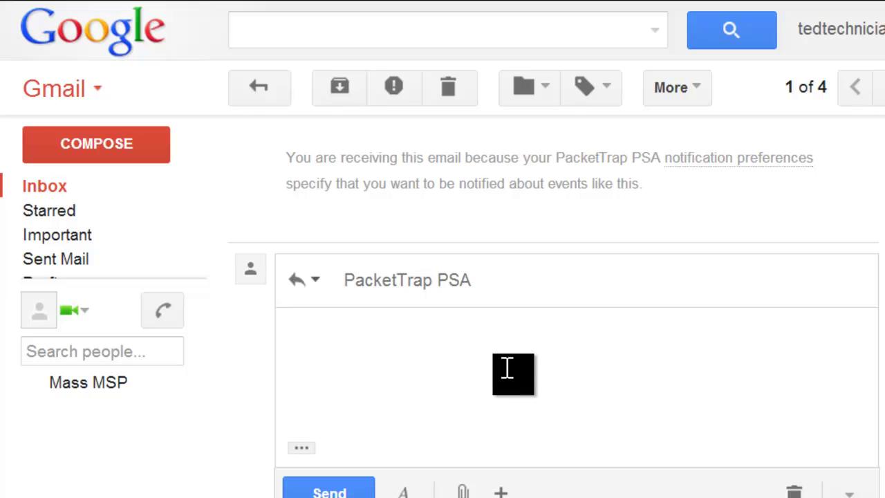
pyautogui.write("I'm")
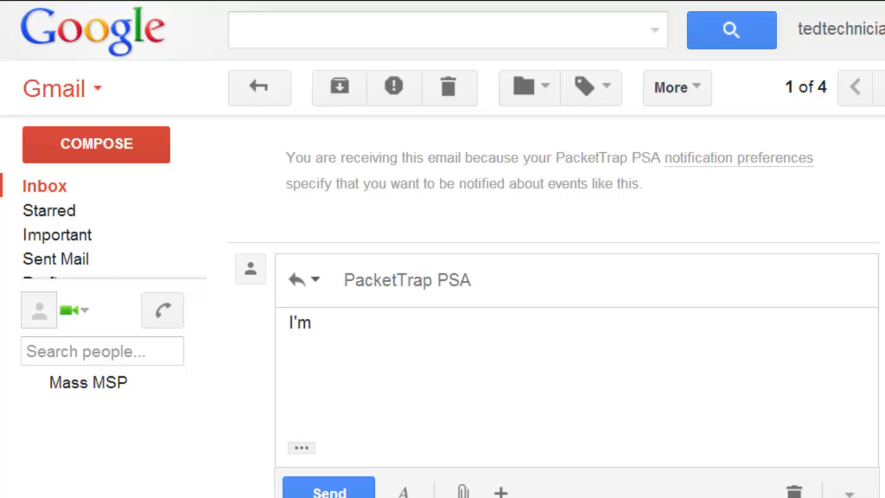
pyautogui.write('in the middle of a customer meeting. Can I call in about 40 minutes?')
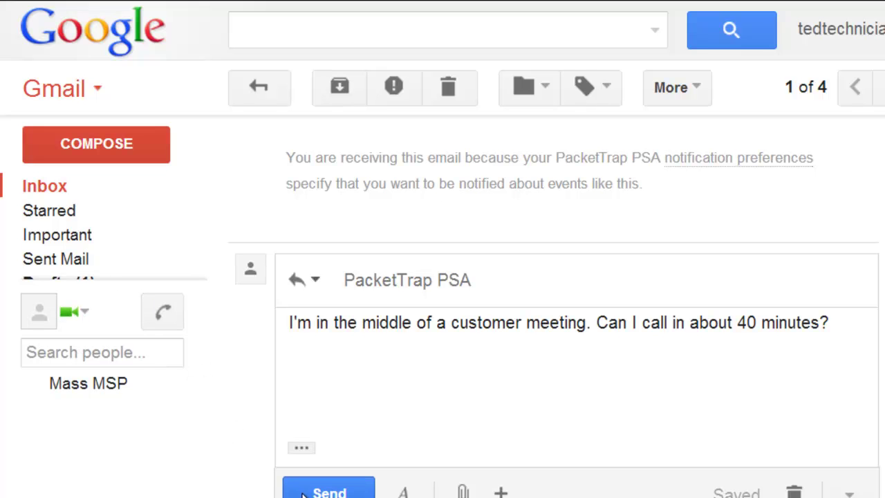
pyautogui.hotkey('ctrl', 'Return')
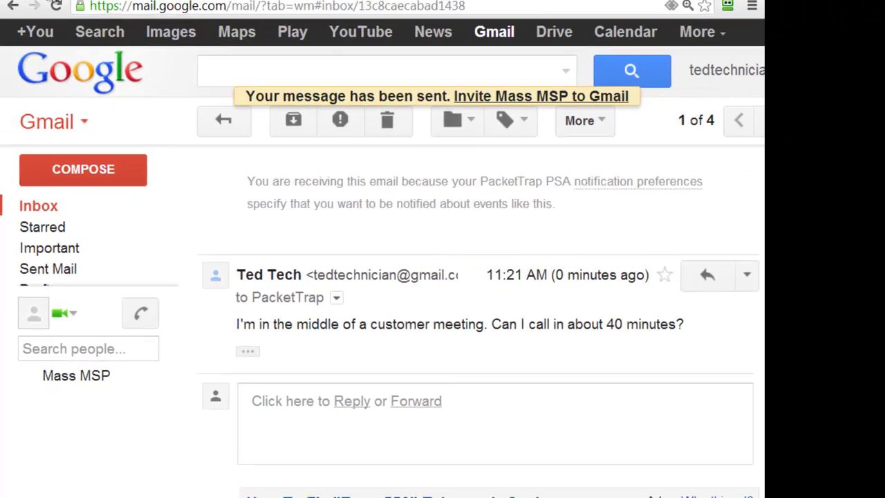
# Step: Switch back to the ticket in PacketTrap PSA and review the comments in its log
pyautogui.click(42, 8)
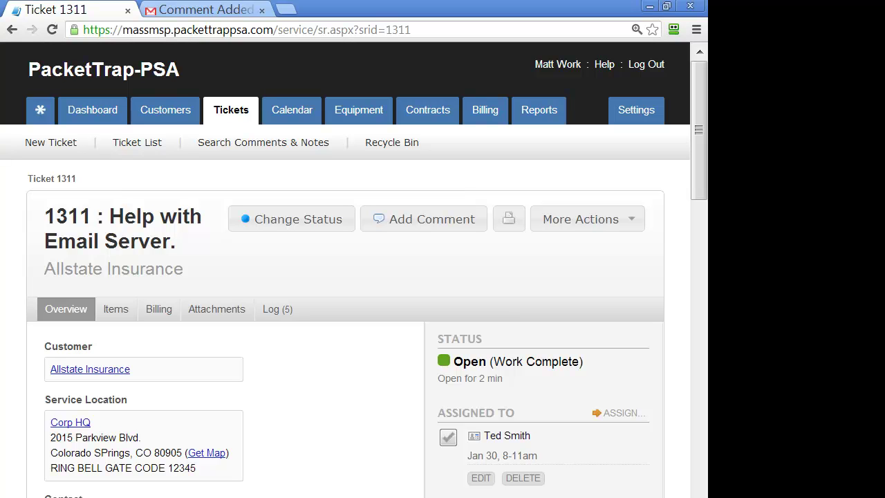
pyautogui.click(285, 309)
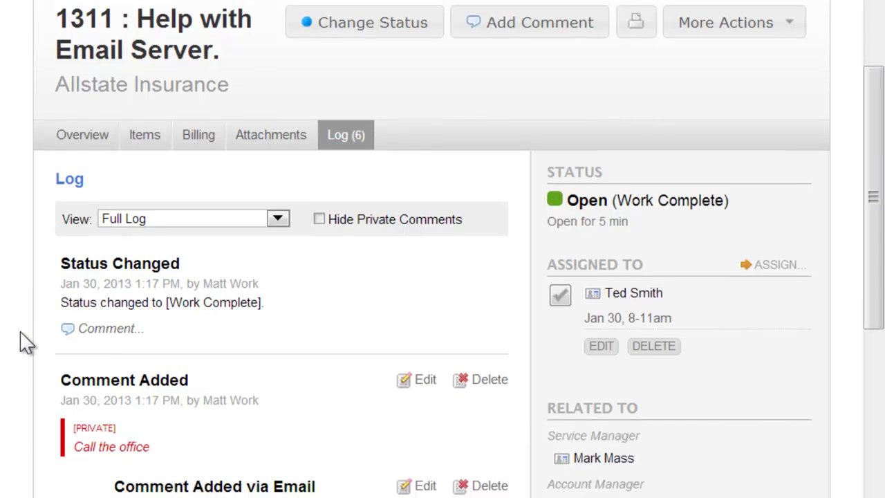
pyautogui.scroll(-2, 26, 340)
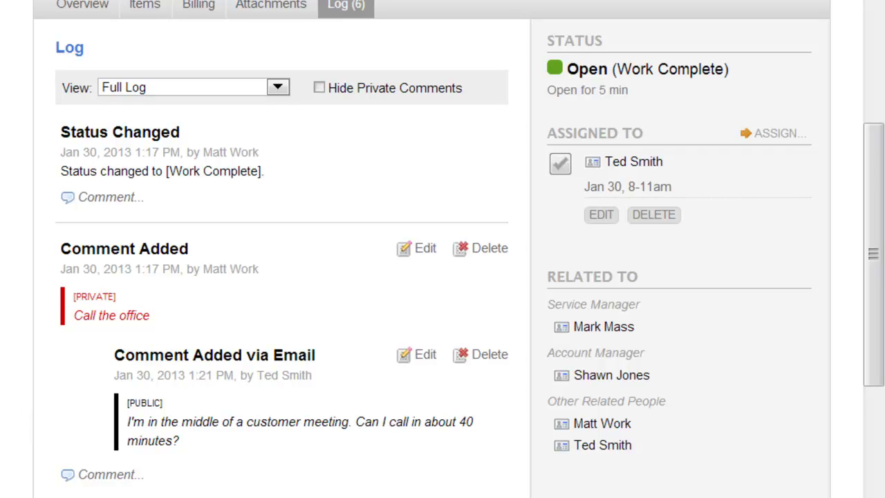
# Step: Begin a follow-up comment with "Okay," under the technician's emailed reply in the ticket log
pyautogui.click(116, 477)
pyautogui.write('O')
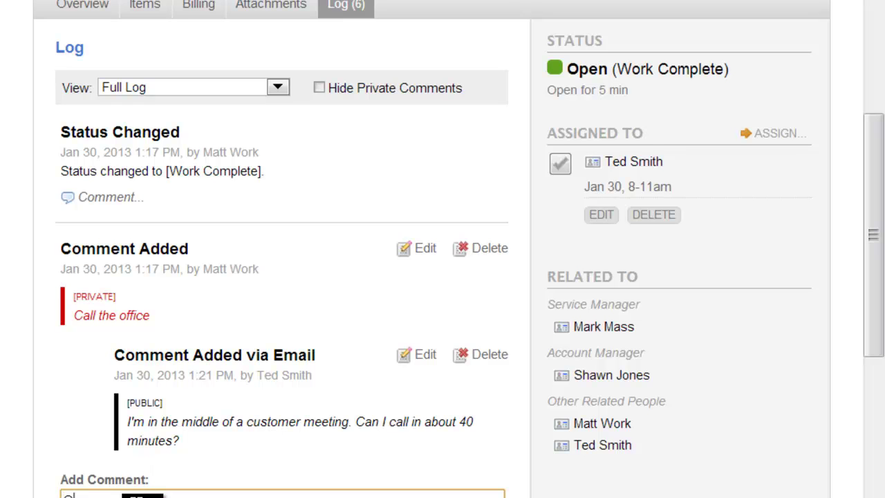
pyautogui.write('kay.')
pyautogui.scroll(-1, 35, 473)
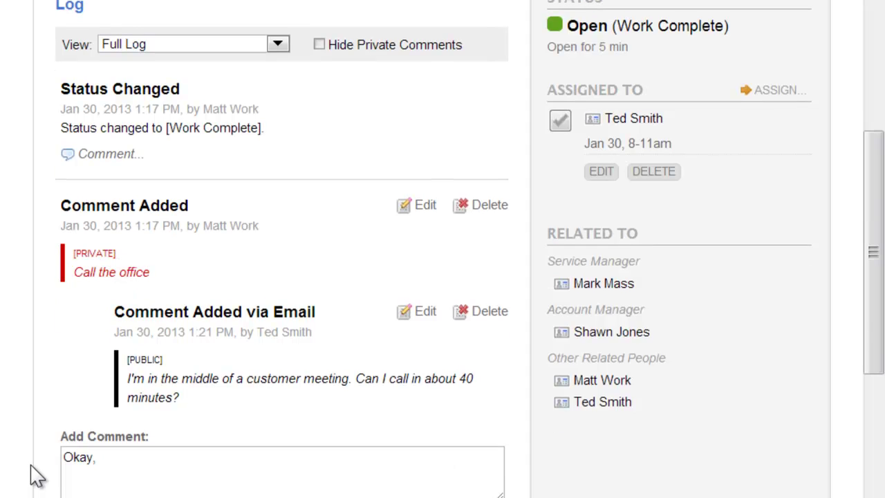